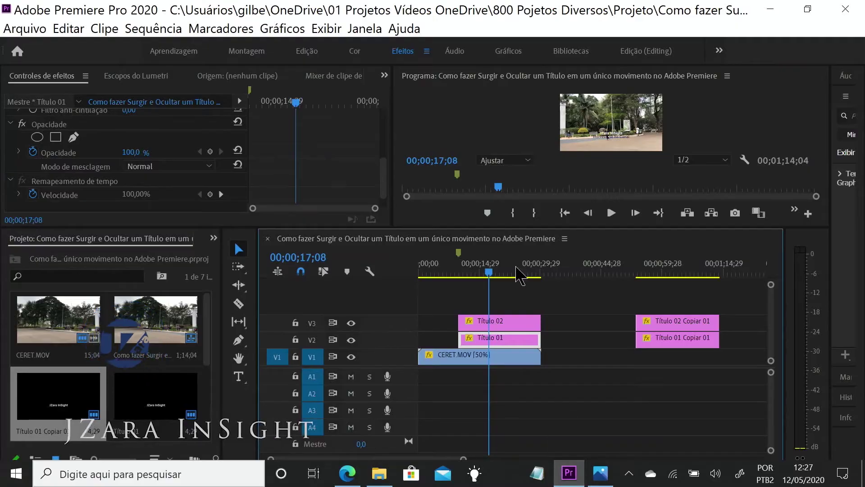
- Scrub back and preview the titles over the park footage in a full-screen program view
{"action": "left_click", "coordinate": [465, 274]}
{"action": "left_click_drag", "start_coordinate": [467, 284], "coordinate": [456, 286]}
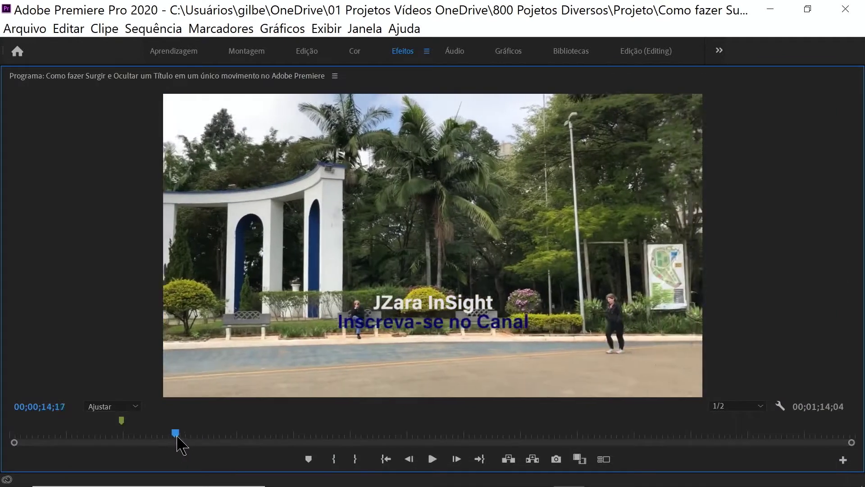
{"action": "key", "text": "grave"}
{"action": "mouse_move", "coordinate": [196, 438]}
{"action": "left_mouse_down"}
{"action": "mouse_move", "coordinate": [218, 439]}
{"action": "mouse_move", "coordinate": [201, 438]}
{"action": "left_mouse_up"}
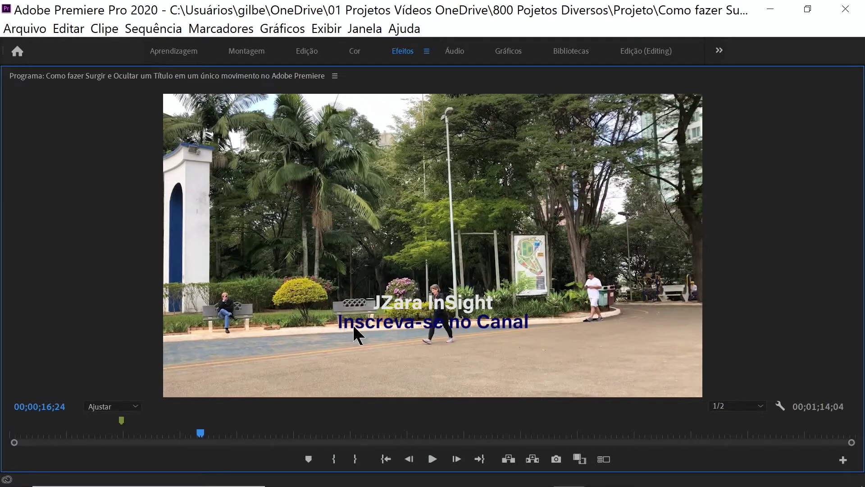
{"action": "key", "text": "grave"}
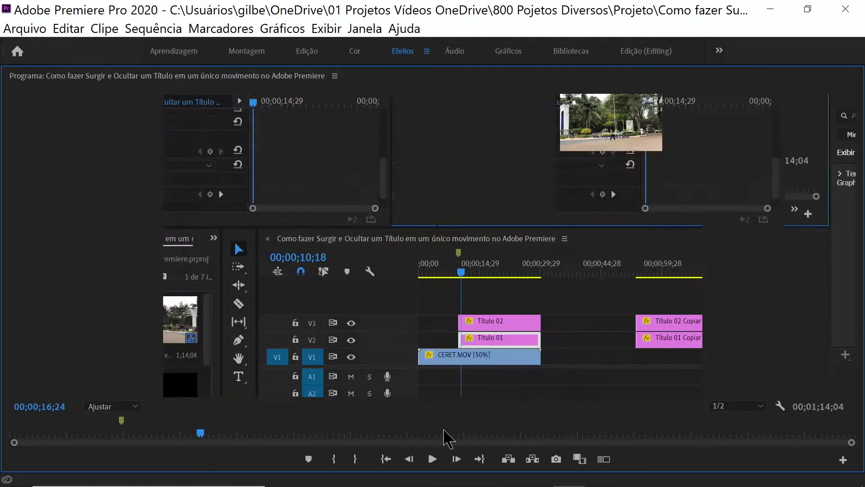
- Select Título 01, toggle the V2 track off and on, and pick the freehand Bézier opacity mask
{"action": "left_click", "coordinate": [504, 337]}
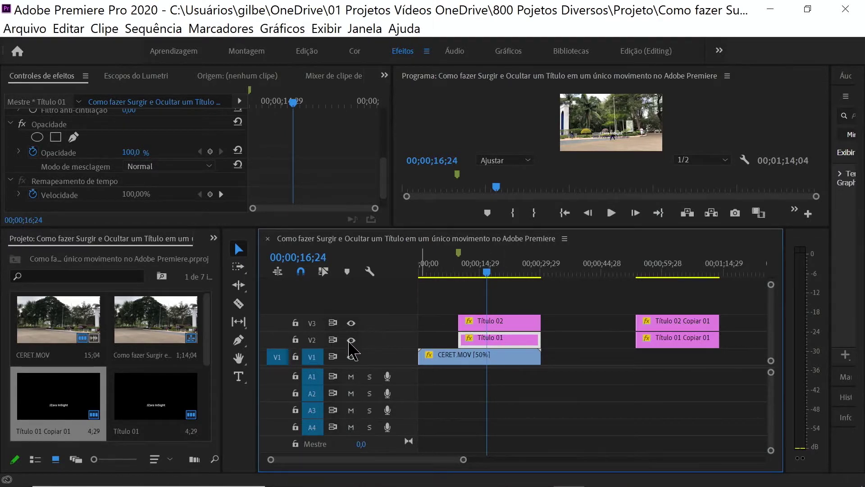
{"action": "left_click", "coordinate": [351, 341]}
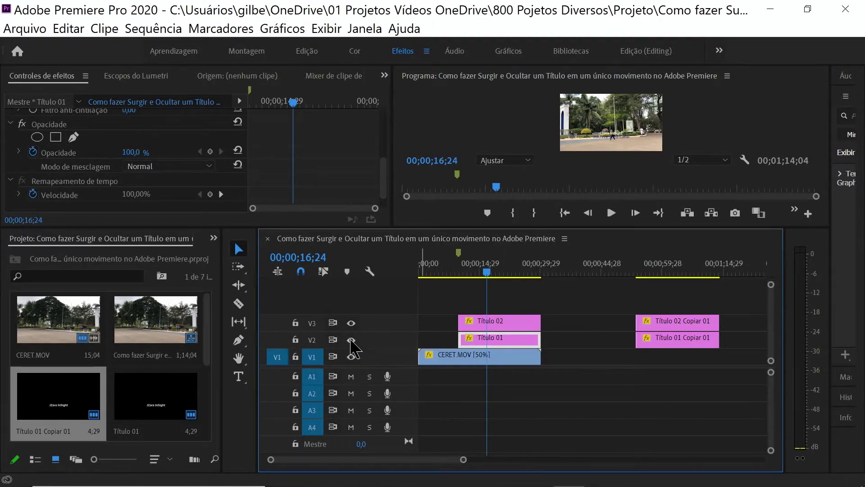
{"action": "left_click", "coordinate": [351, 341]}
{"action": "left_click", "coordinate": [238, 174]}
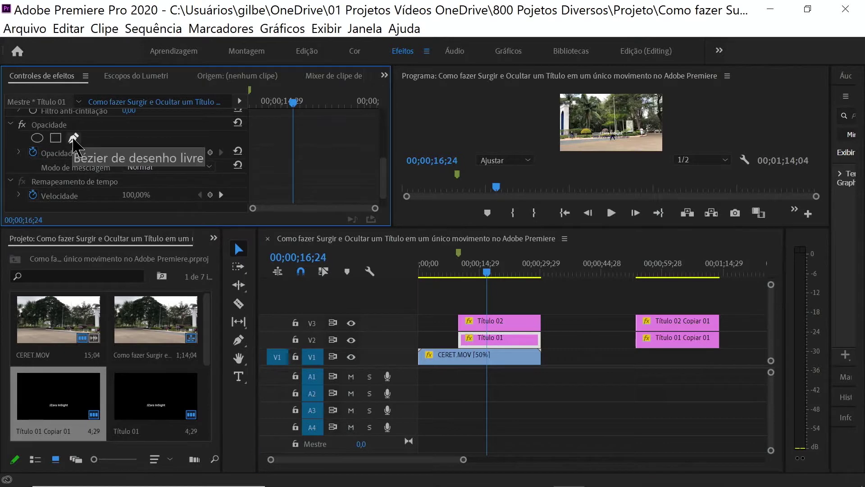
- Maximize the program view at about 00;00;15;28 and magnify it to 150%
{"action": "key", "text": "grave"}
{"action": "left_click", "coordinate": [206, 440]}
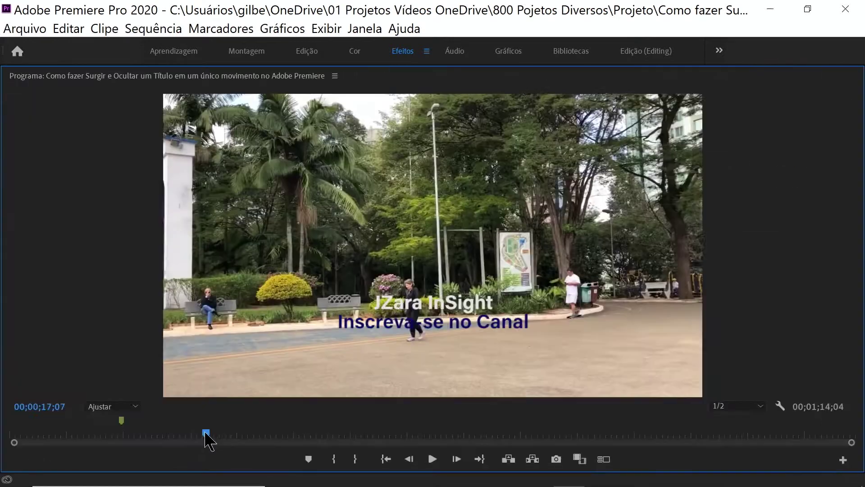
{"action": "left_click_drag", "start_coordinate": [205, 434], "coordinate": [189, 438]}
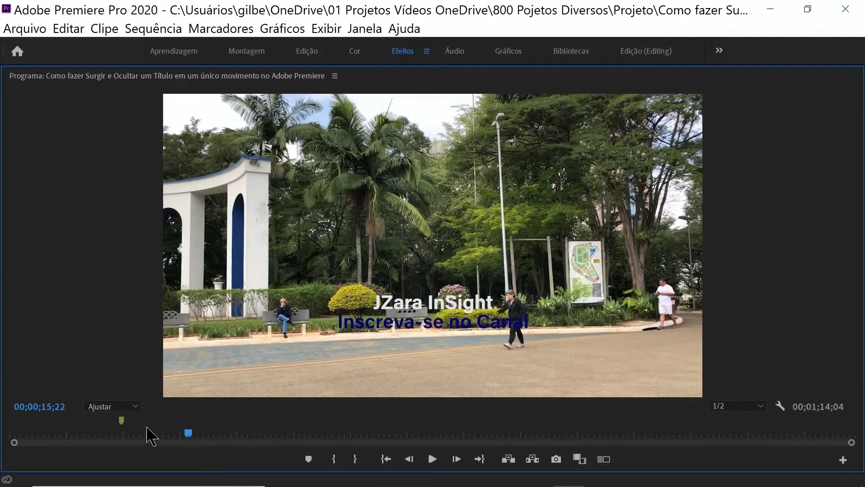
{"action": "left_click", "coordinate": [134, 407]}
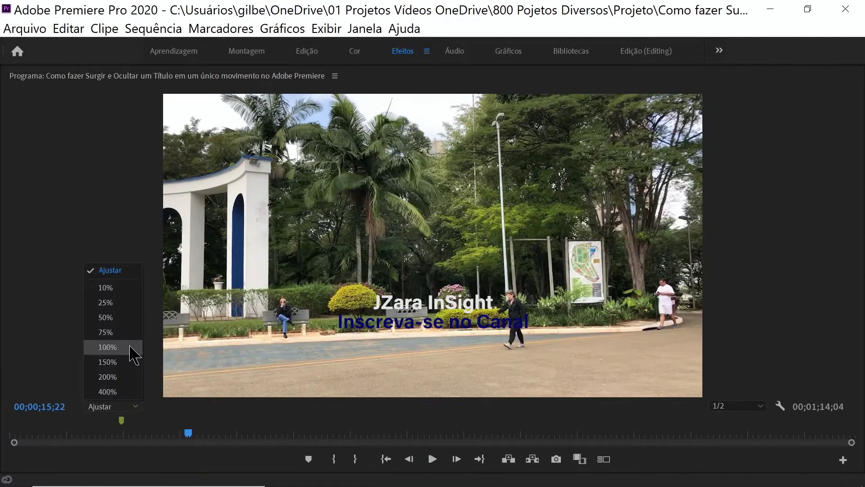
{"action": "left_click", "coordinate": [131, 363]}
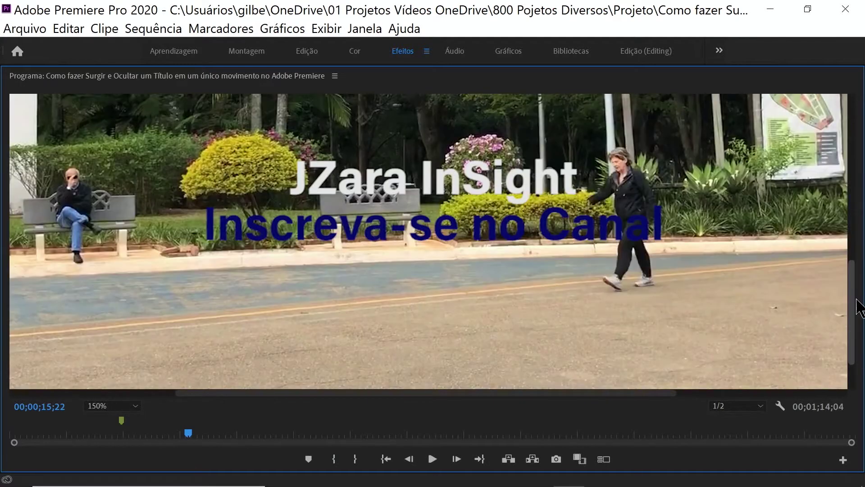
{"action": "left_click_drag", "start_coordinate": [857, 299], "coordinate": [856, 303]}
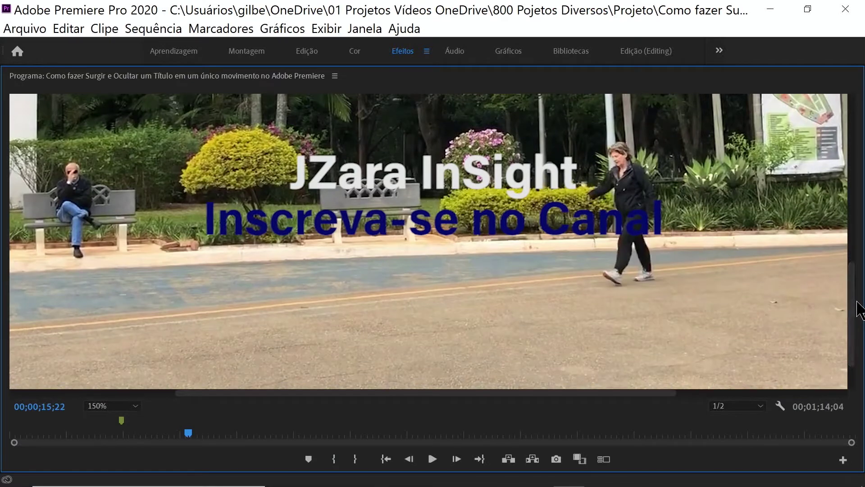
- Draw a closed four-point mask around the title with its right edge along the woman, nudged slightly up
{"action": "left_click", "coordinate": [619, 131]}
{"action": "left_click", "coordinate": [610, 194]}
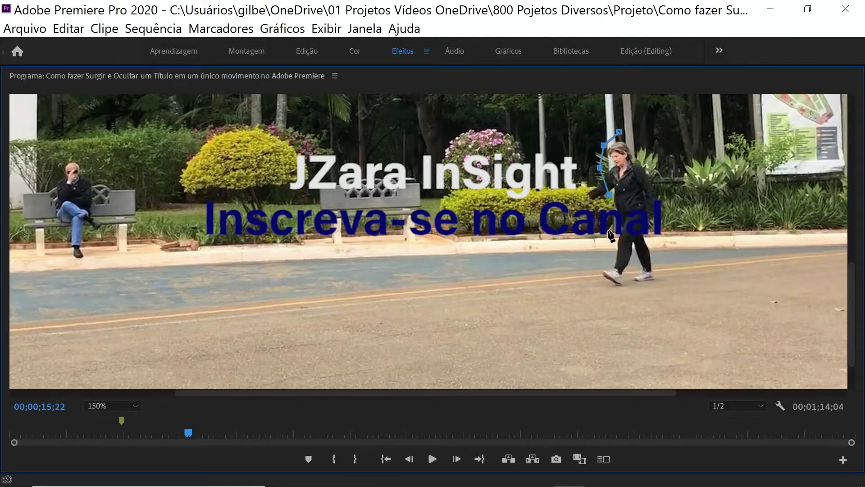
{"action": "left_click", "coordinate": [611, 292]}
{"action": "left_click", "coordinate": [668, 290]}
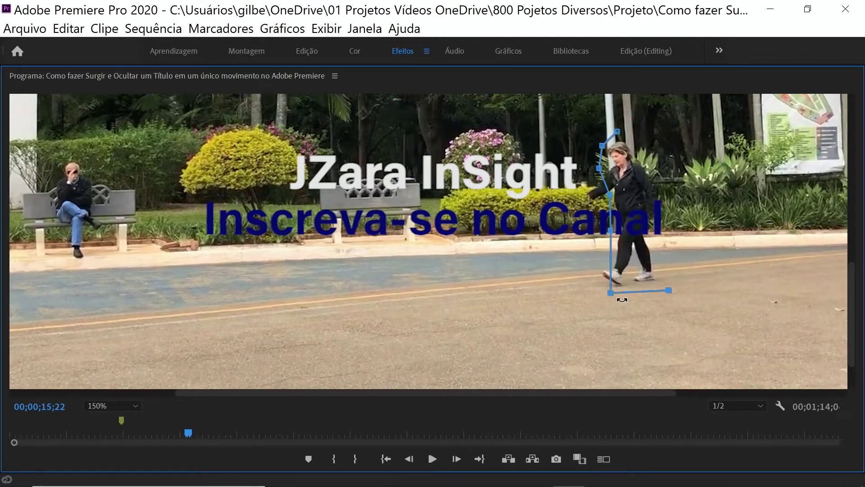
{"action": "key", "text": "ctrl+z"}
{"action": "left_click", "coordinate": [78, 325]}
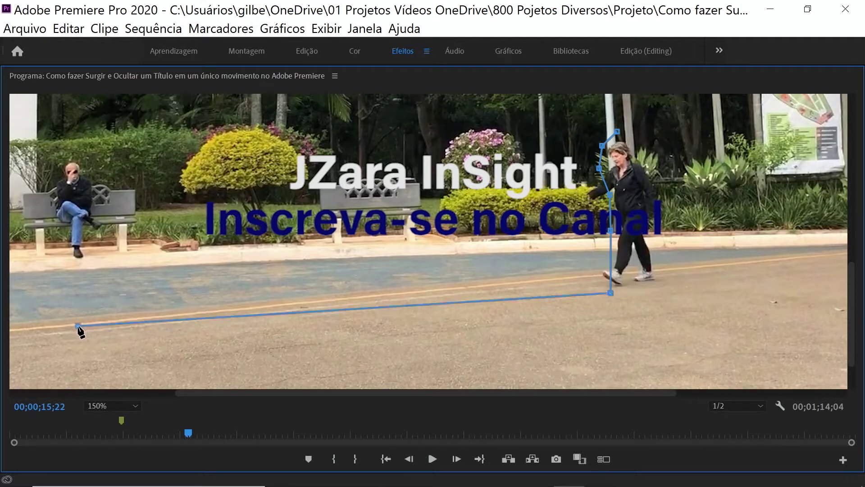
{"action": "left_click", "coordinate": [51, 131]}
{"action": "left_click", "coordinate": [617, 131]}
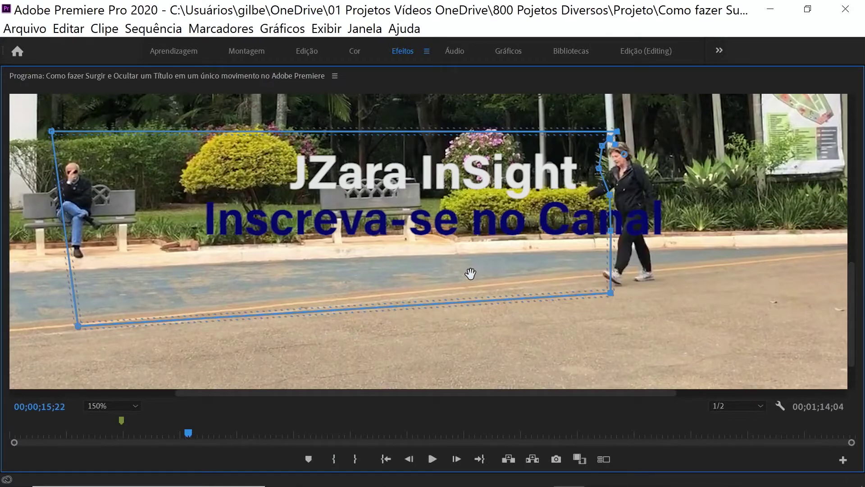
{"action": "mouse_move", "coordinate": [470, 274]}
{"action": "left_mouse_down"}
{"action": "mouse_move", "coordinate": [463, 269]}
{"action": "mouse_move", "coordinate": [473, 266]}
{"action": "left_mouse_up"}
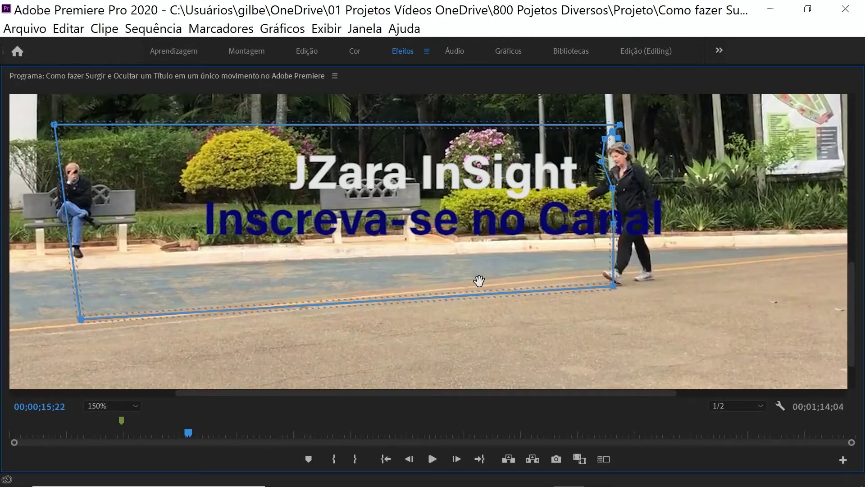
{"action": "key", "text": "grave"}
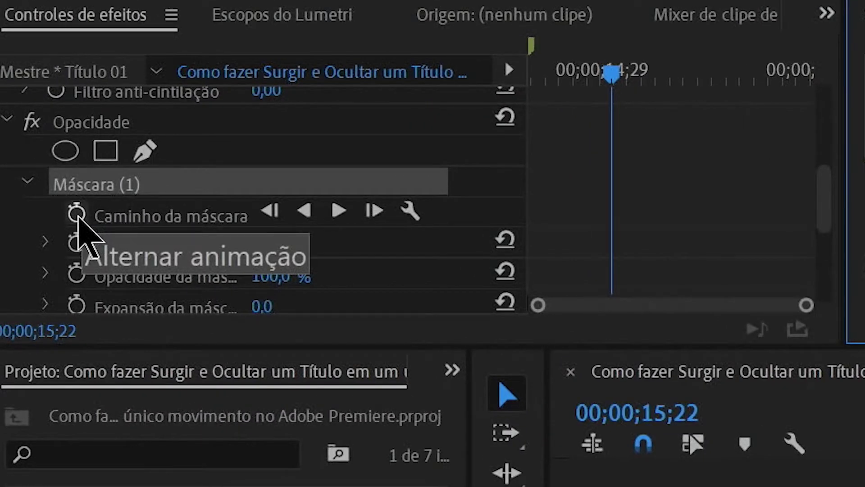
- Enable Caminho da máscara keyframing at 00;00;15;22 and select Máscara (1) to show its outline
{"action": "left_click", "coordinate": [77, 213]}
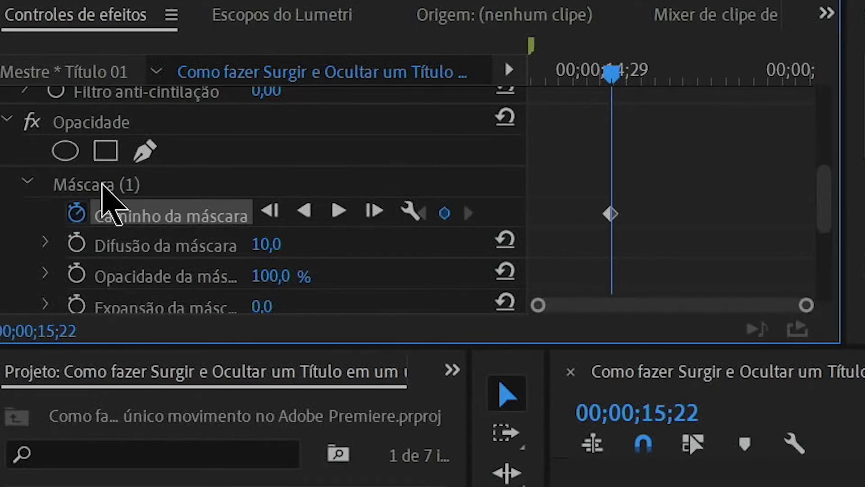
{"action": "left_click", "coordinate": [101, 184]}
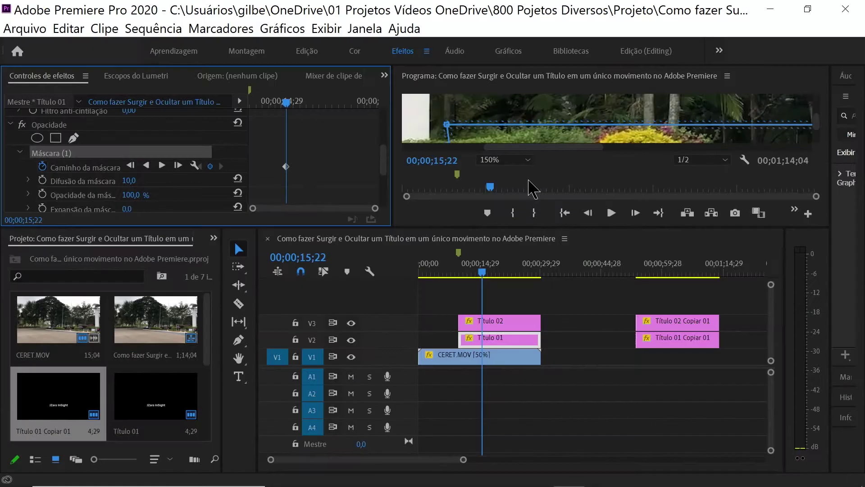
{"action": "key", "text": "grave"}
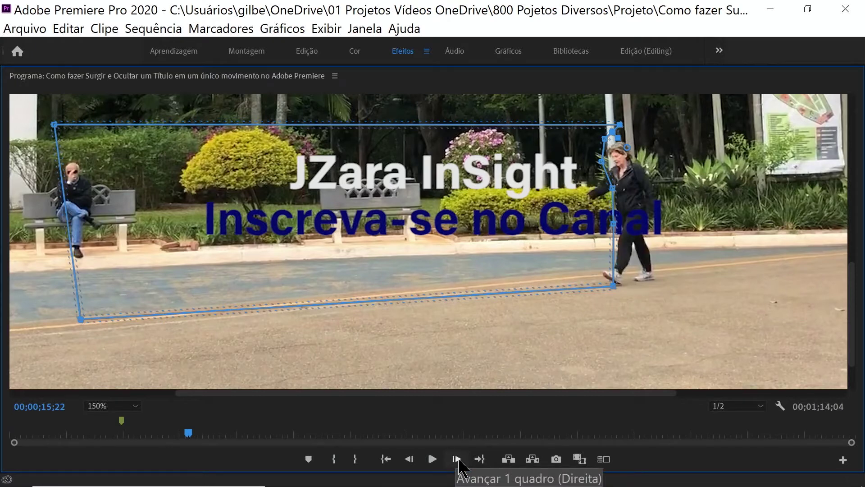
- Step forward a few frames at a time, shifting the mask left twice to follow the woman
{"action": "left_click", "coordinate": [456, 459]}
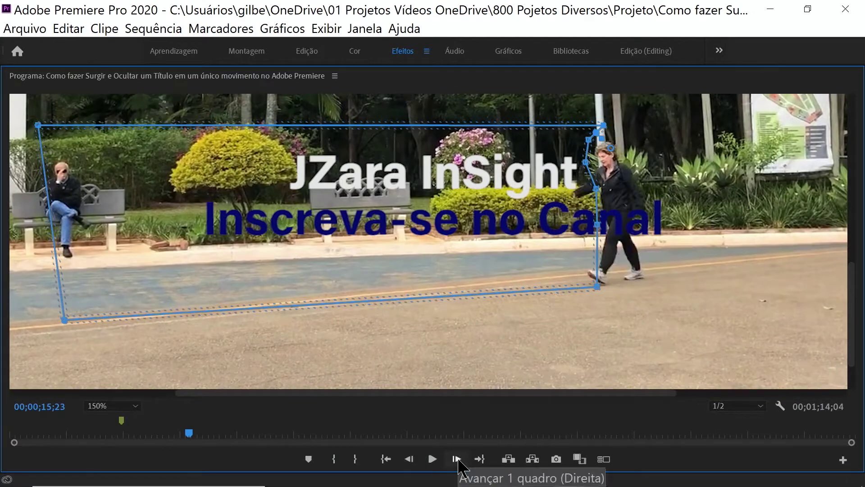
{"action": "left_click", "coordinate": [456, 458]}
{"action": "left_click", "coordinate": [456, 459]}
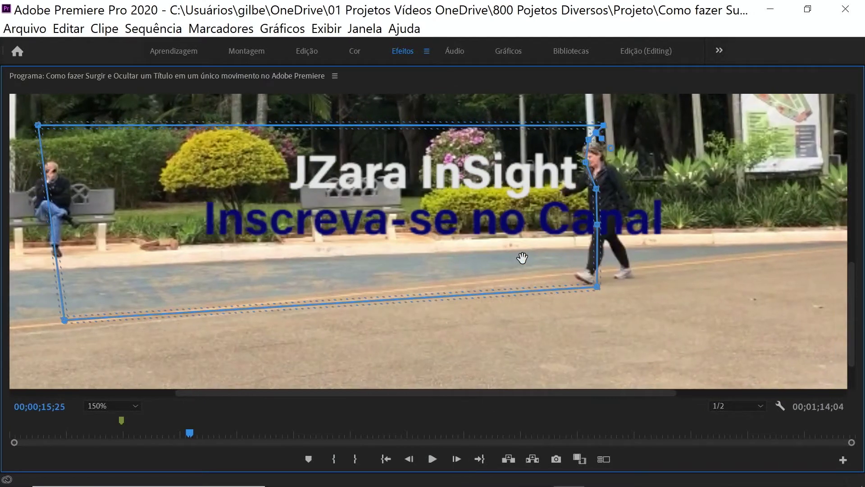
{"action": "left_click_drag", "start_coordinate": [522, 257], "coordinate": [516, 259]}
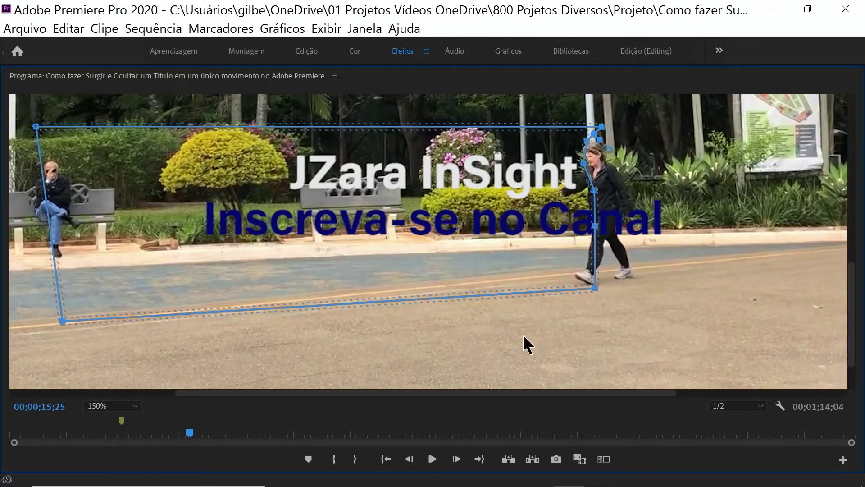
{"action": "left_click", "coordinate": [457, 459]}
{"action": "left_click", "coordinate": [456, 458]}
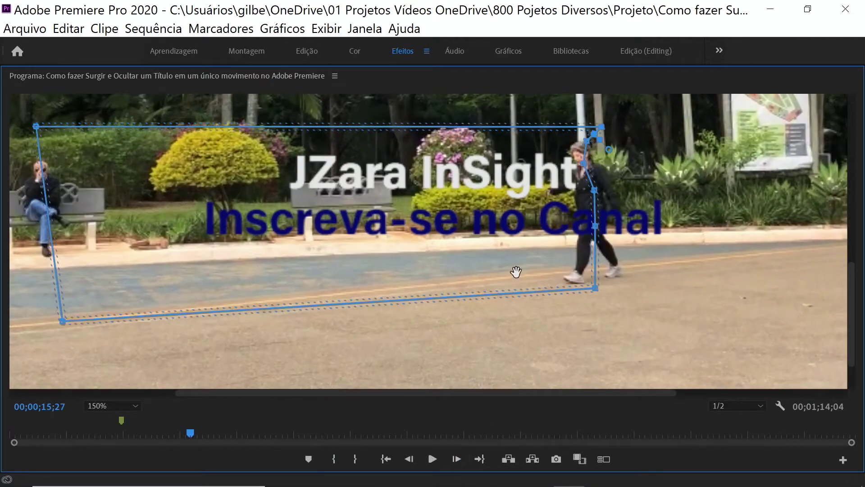
{"action": "left_click_drag", "start_coordinate": [515, 272], "coordinate": [503, 273]}
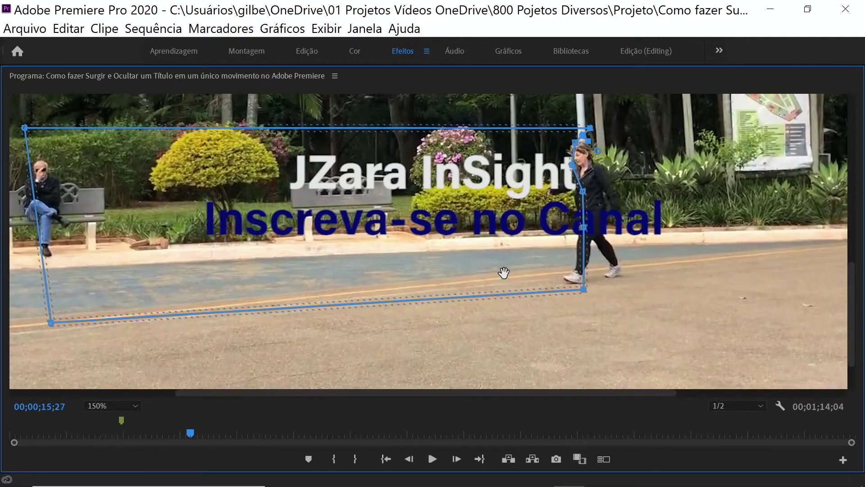
- Keep stepping forward and moving the mask left to track her through 00;00;17;25
{"action": "left_click", "coordinate": [456, 459]}
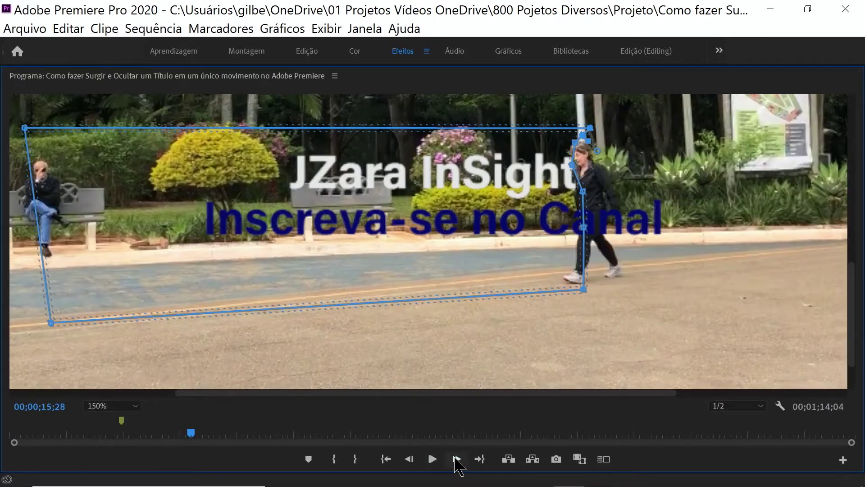
{"action": "left_click", "coordinate": [456, 458]}
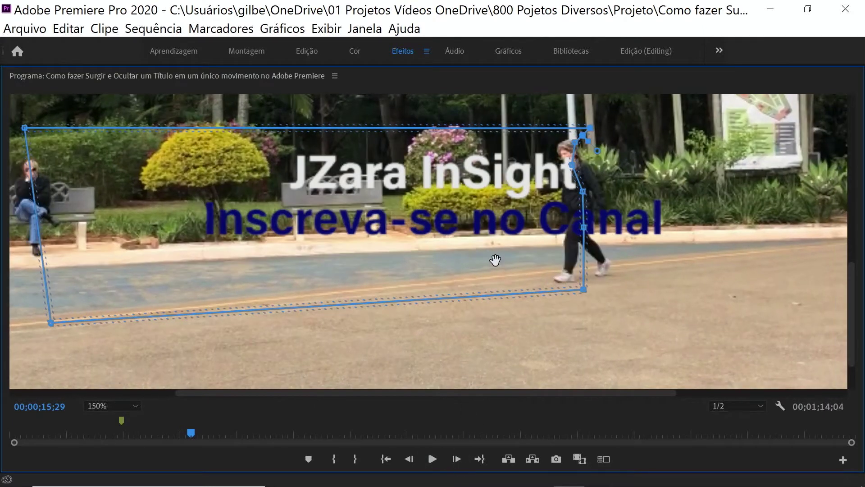
{"action": "left_click_drag", "start_coordinate": [498, 257], "coordinate": [487, 253]}
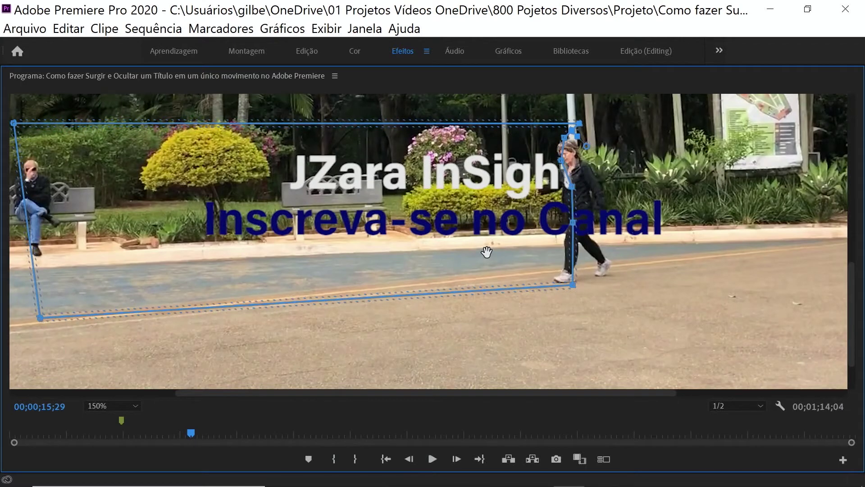
{"action": "double_click", "coordinate": [457, 460]}
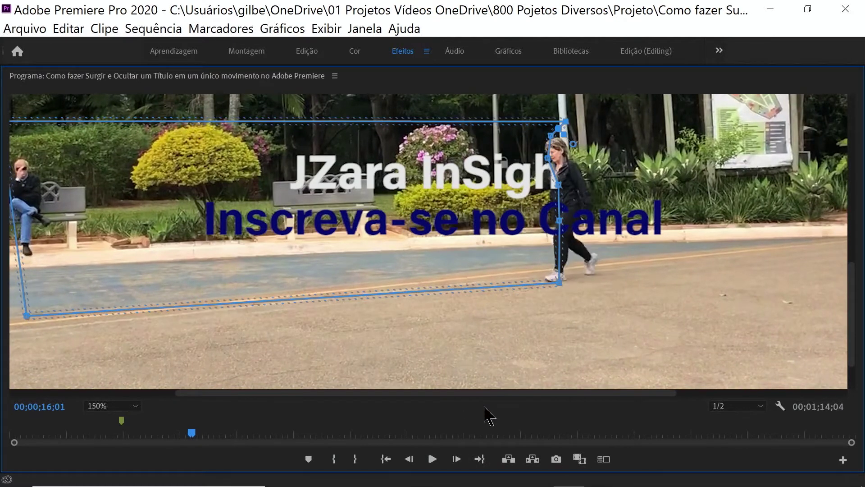
{"action": "left_click", "coordinate": [457, 459]}
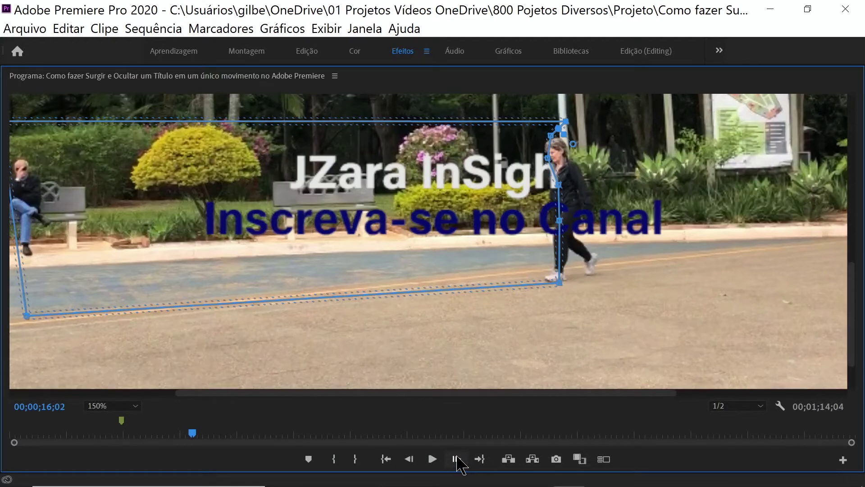
{"action": "left_click", "coordinate": [457, 459]}
{"action": "left_click_drag", "start_coordinate": [495, 253], "coordinate": [480, 255]}
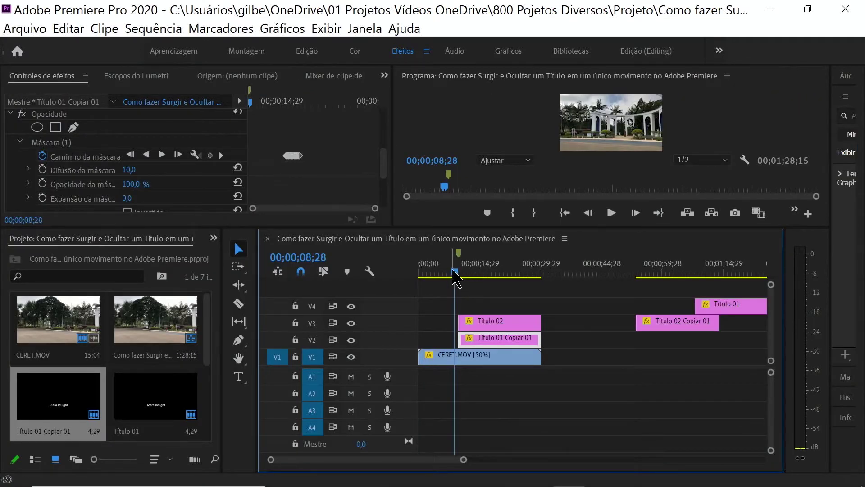
- Review the JZara InSight wipe full-screen, then restore the panels with the playhead at 16;18
{"action": "left_click", "coordinate": [463, 272]}
{"action": "mouse_move", "coordinate": [466, 272]}
{"action": "left_mouse_down"}
{"action": "mouse_move", "coordinate": [483, 273]}
{"action": "mouse_move", "coordinate": [469, 283]}
{"action": "mouse_move", "coordinate": [482, 281]}
{"action": "mouse_move", "coordinate": [475, 276]}
{"action": "left_mouse_up"}
{"action": "left_click", "coordinate": [471, 125]}
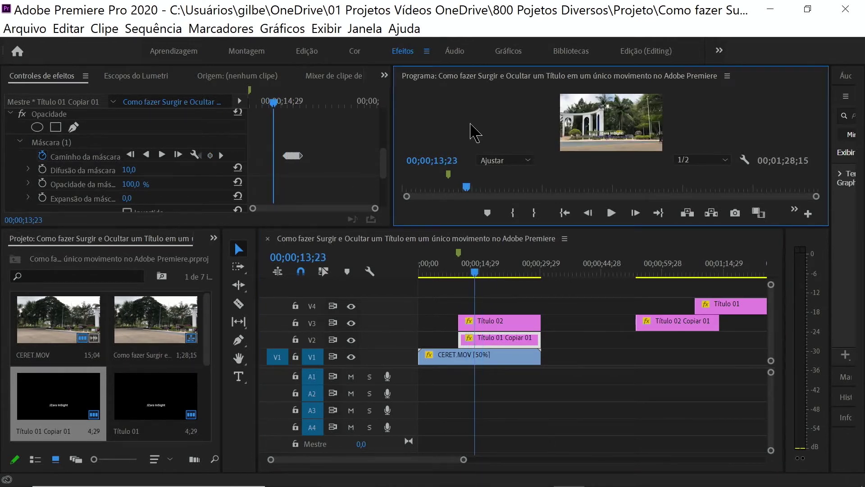
{"action": "key", "text": "grave"}
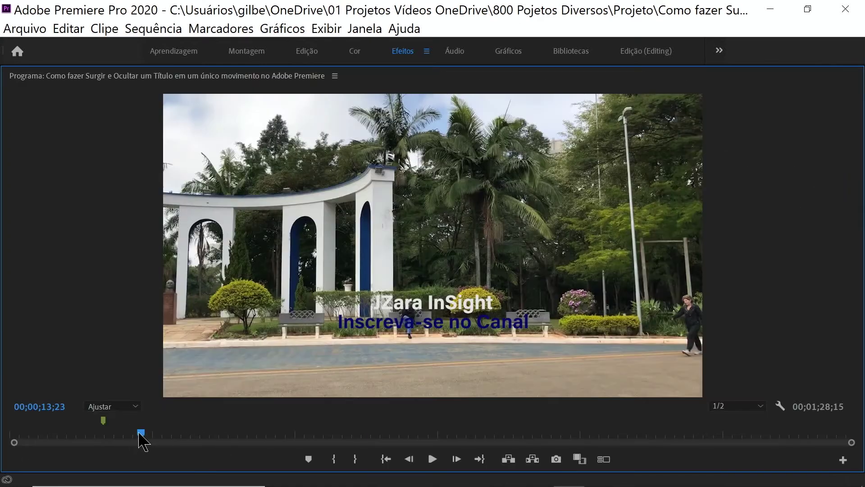
{"action": "left_click_drag", "start_coordinate": [140, 435], "coordinate": [190, 437]}
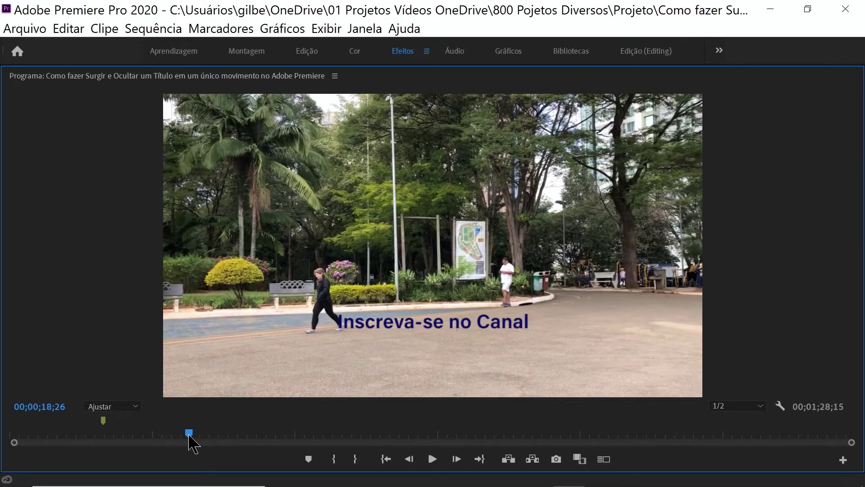
{"action": "mouse_move", "coordinate": [190, 436]}
{"action": "left_mouse_down"}
{"action": "mouse_move", "coordinate": [216, 437]}
{"action": "mouse_move", "coordinate": [157, 437]}
{"action": "left_mouse_up"}
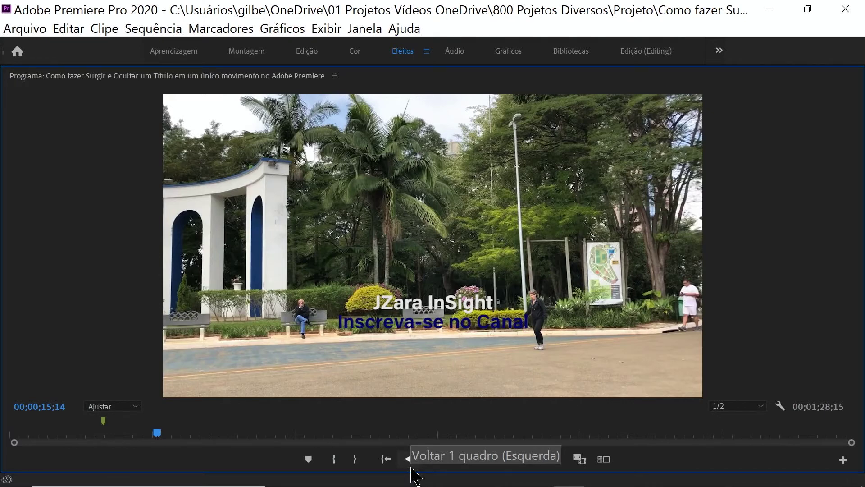
{"action": "key", "text": "grave"}
{"action": "left_click_drag", "start_coordinate": [482, 273], "coordinate": [485, 272]}
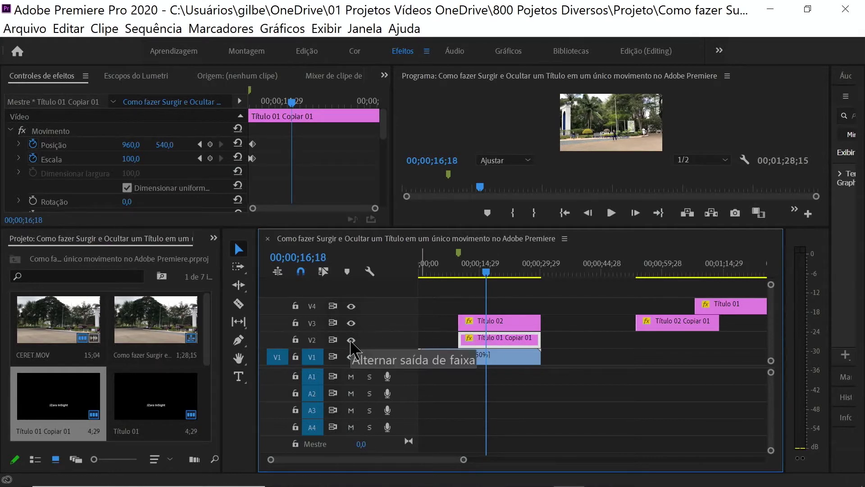
- Select Título 02, choose the freehand Bézier mask, and view the monitor at 150% at 15;14
{"action": "left_click", "coordinate": [496, 321]}
{"action": "mouse_move", "coordinate": [383, 131]}
{"action": "left_mouse_down"}
{"action": "mouse_move", "coordinate": [383, 185]}
{"action": "mouse_move", "coordinate": [382, 177]}
{"action": "left_mouse_up"}
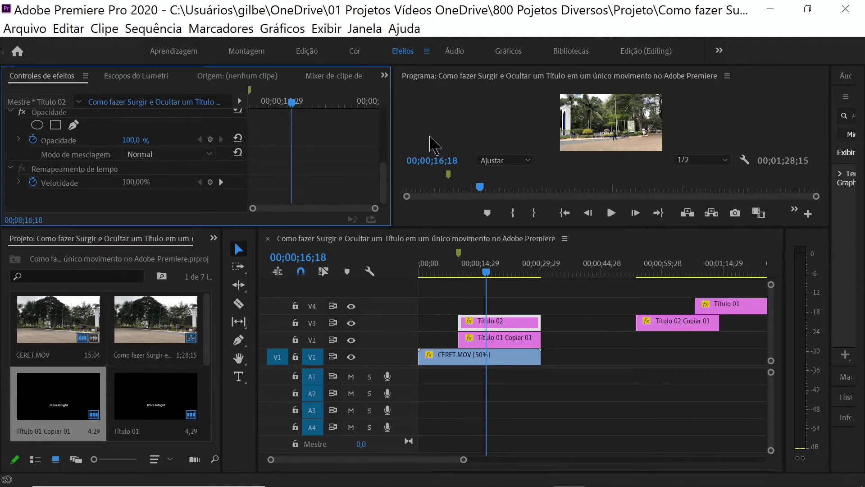
{"action": "left_click", "coordinate": [456, 122]}
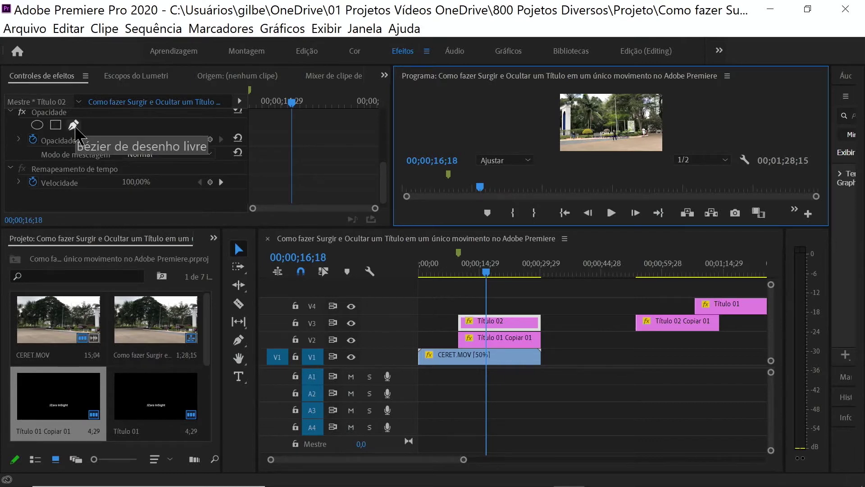
{"action": "left_click", "coordinate": [74, 125]}
{"action": "key", "text": "grave"}
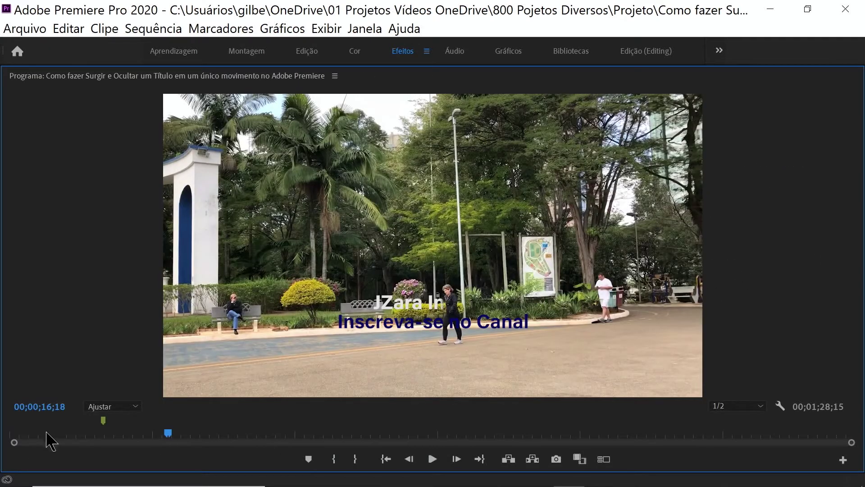
{"action": "left_click", "coordinate": [134, 408]}
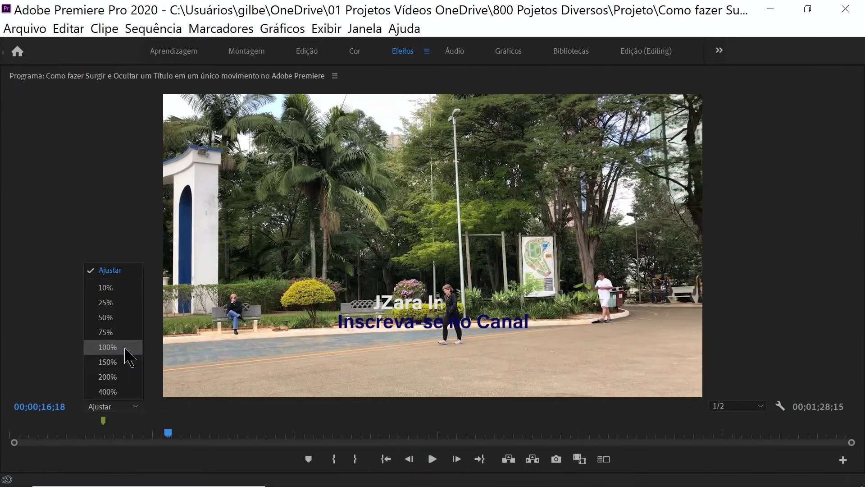
{"action": "left_click", "coordinate": [126, 362]}
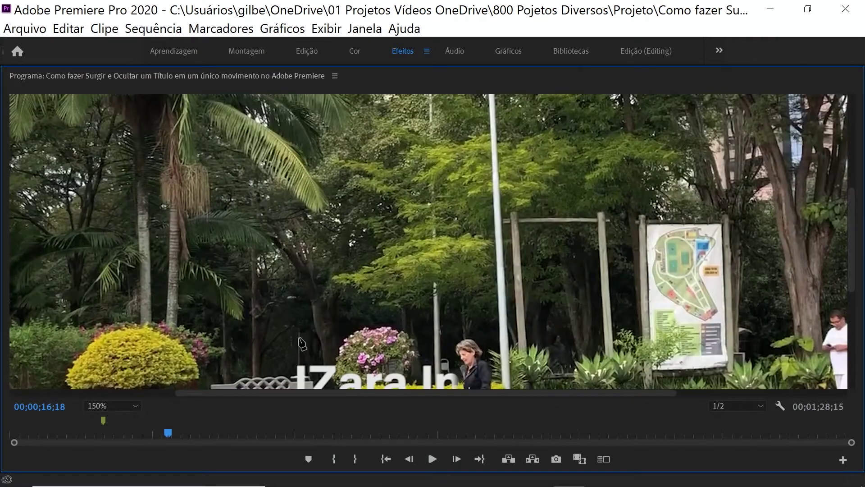
{"action": "left_click_drag", "start_coordinate": [857, 245], "coordinate": [858, 298]}
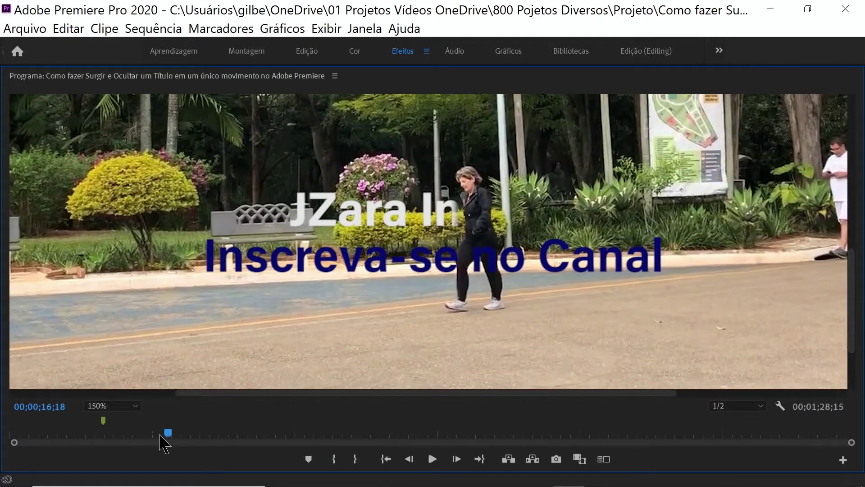
{"action": "left_click_drag", "start_coordinate": [168, 434], "coordinate": [160, 434]}
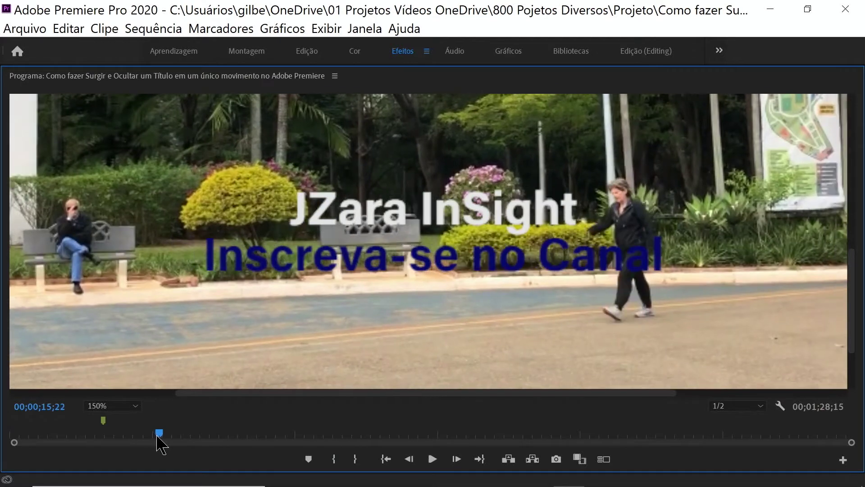
{"action": "left_click_drag", "start_coordinate": [158, 435], "coordinate": [157, 433]}
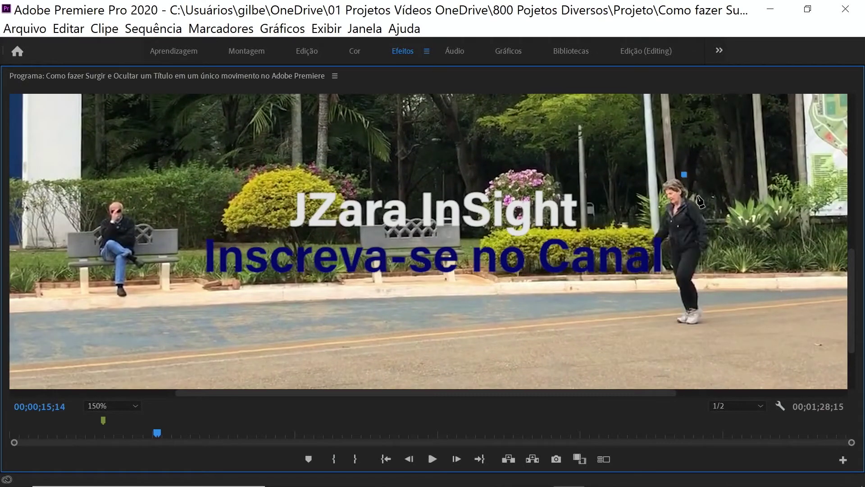
- Draw a closed six-point mask from beside the woman across to the frame's right side
{"action": "left_click", "coordinate": [713, 231]}
{"action": "left_click", "coordinate": [699, 283]}
{"action": "left_click", "coordinate": [710, 321]}
{"action": "left_click", "coordinate": [712, 374]}
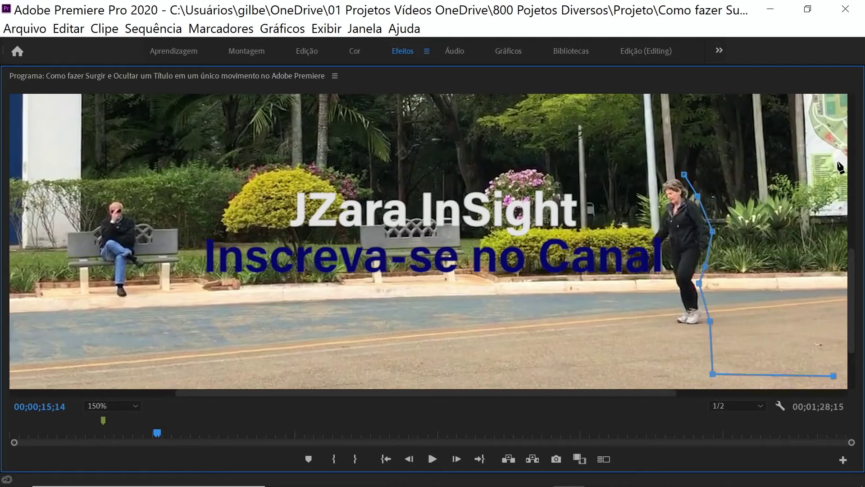
{"action": "left_click", "coordinate": [833, 376]}
{"action": "left_click", "coordinate": [838, 162]}
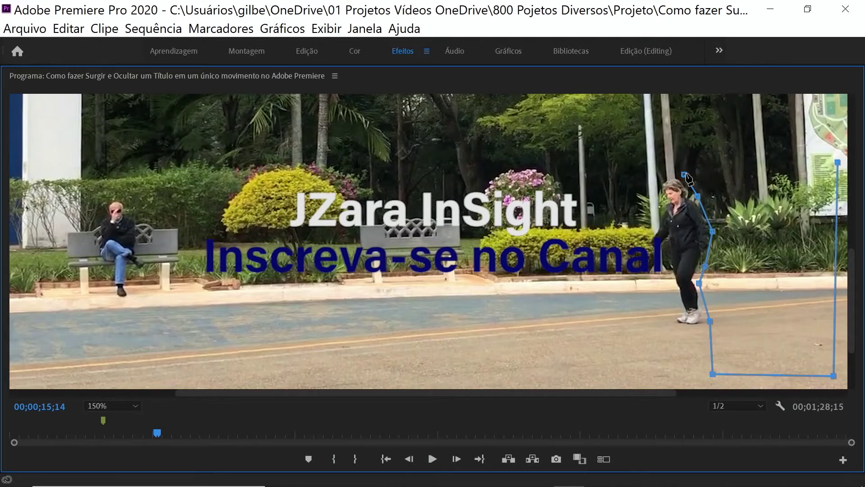
{"action": "left_click", "coordinate": [684, 174]}
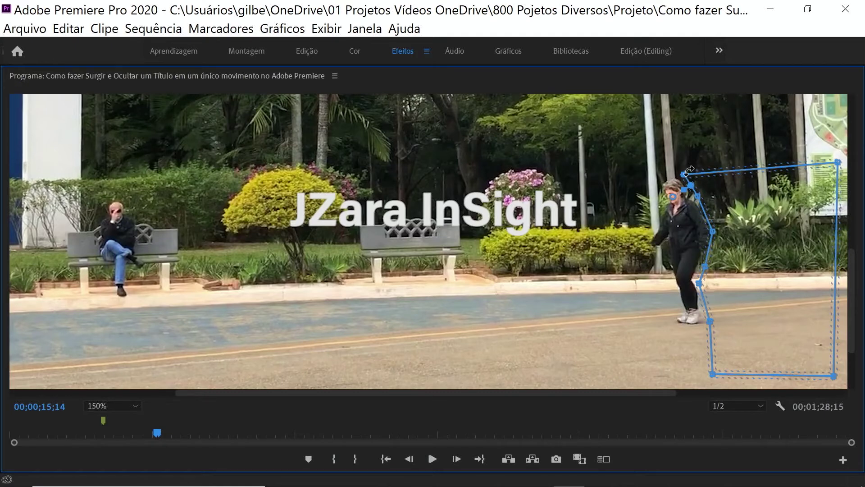
- Fit the frame in the monitor and drag the mask corners past the right edge into a wide rectangle
{"action": "left_click", "coordinate": [112, 405]}
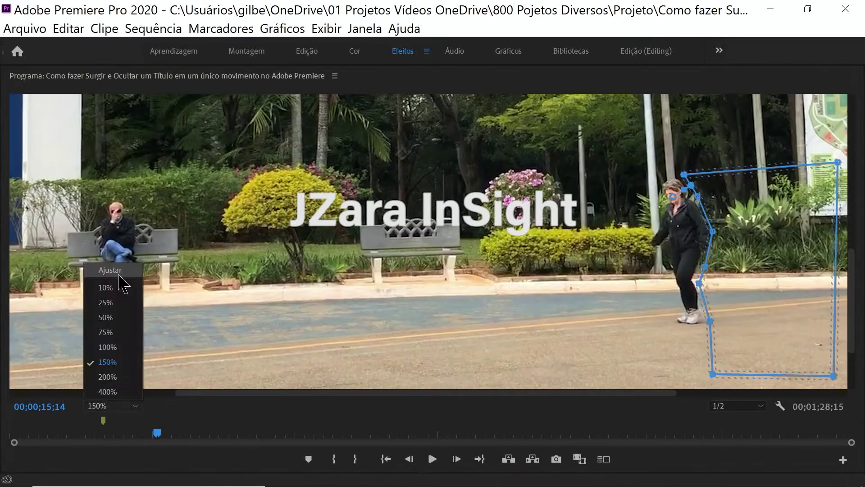
{"action": "left_click", "coordinate": [120, 274]}
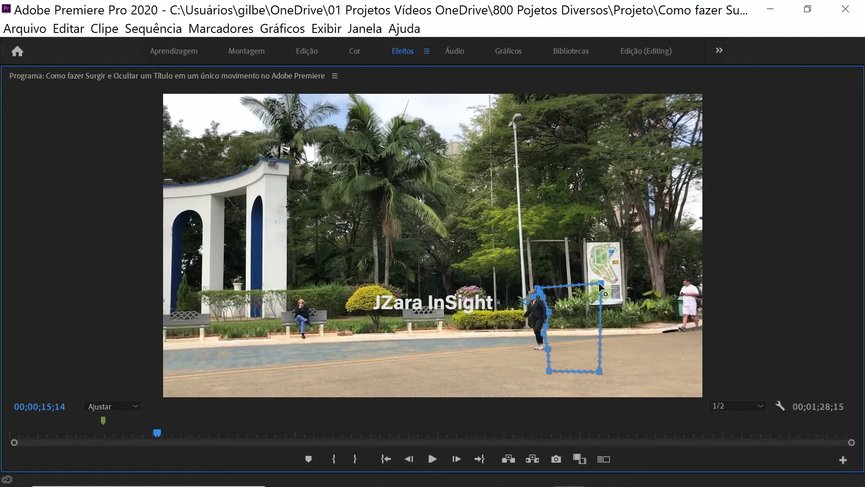
{"action": "left_click_drag", "start_coordinate": [600, 283], "coordinate": [840, 272]}
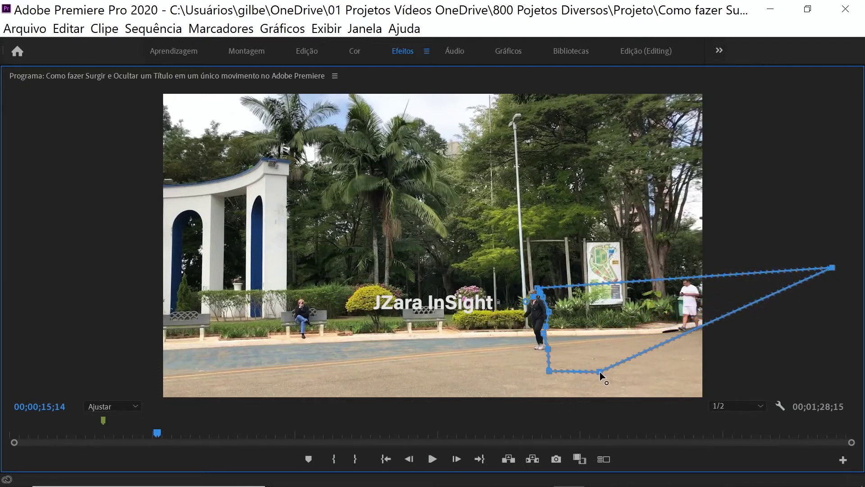
{"action": "left_click_drag", "start_coordinate": [599, 372], "coordinate": [855, 371]}
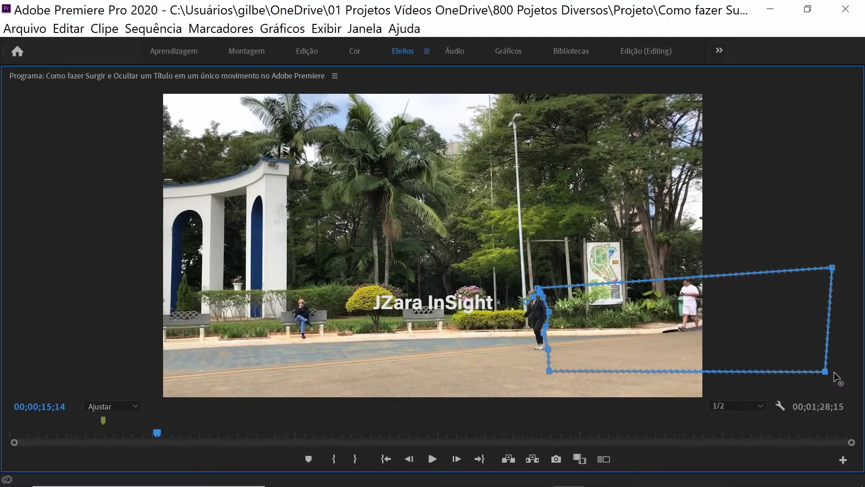
{"action": "left_click_drag", "start_coordinate": [832, 268], "coordinate": [849, 257]}
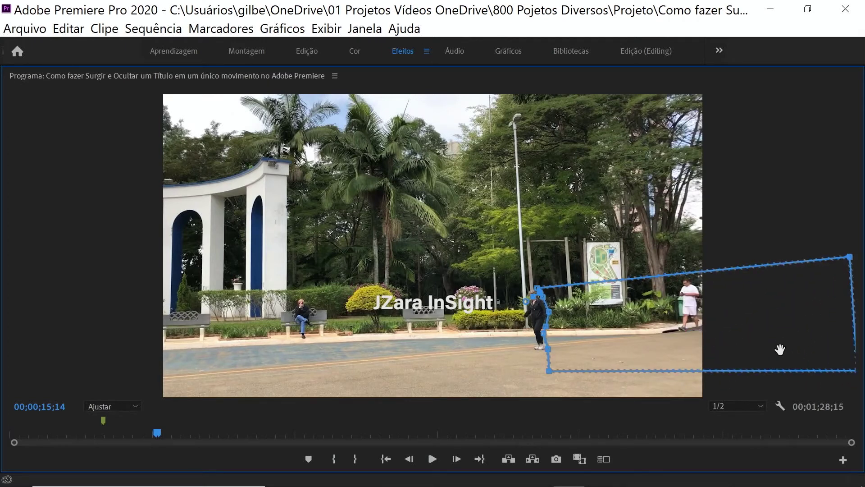
{"action": "left_click", "coordinate": [137, 408]}
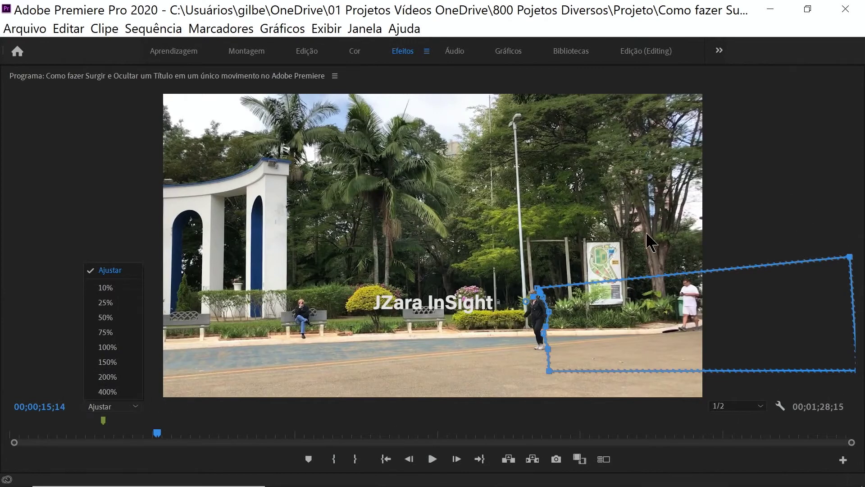
{"action": "left_click", "coordinate": [582, 232]}
- Add the first Caminho da máscara keyframe for Título 02's mask at 00;00;15;14
{"action": "key", "text": "grave"}
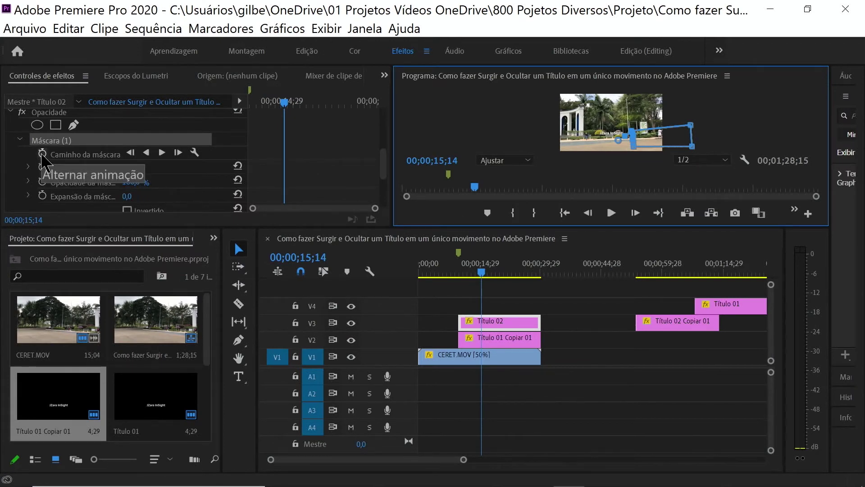
{"action": "left_click", "coordinate": [42, 155]}
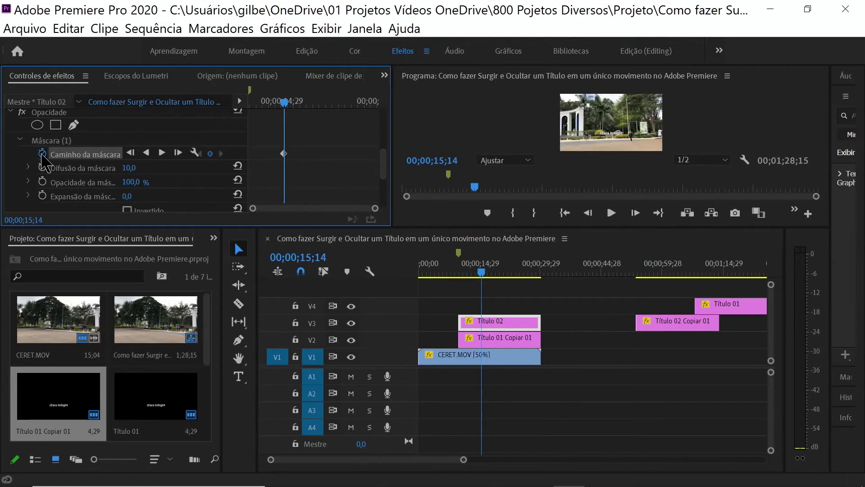
{"action": "key", "text": "grave"}
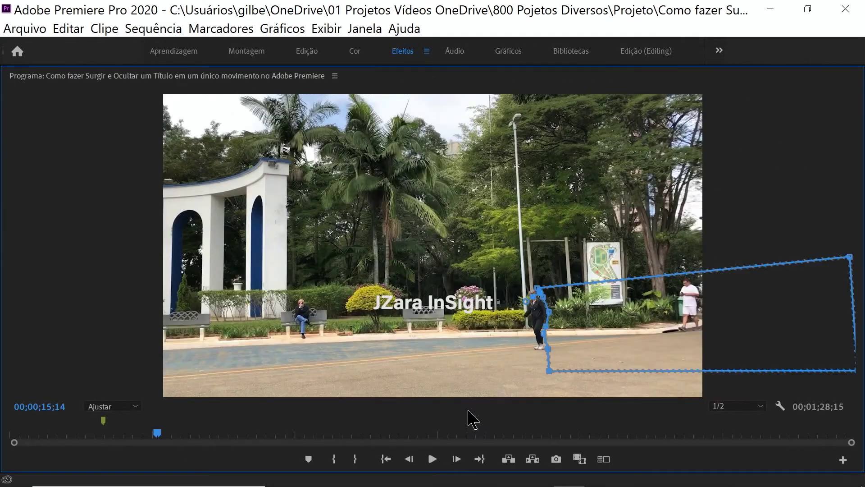
{"action": "left_click", "coordinate": [134, 407]}
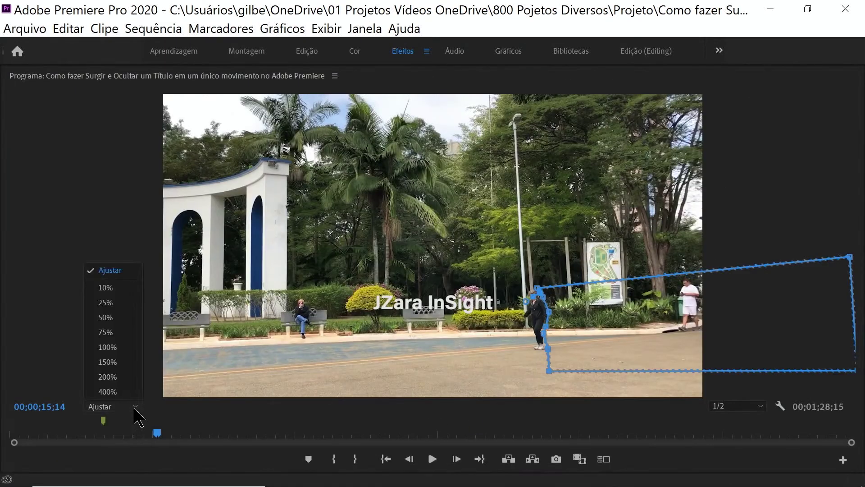
- View the monitor at 100% and shift the mask left every two frames to follow the woman
{"action": "left_click", "coordinate": [123, 347]}
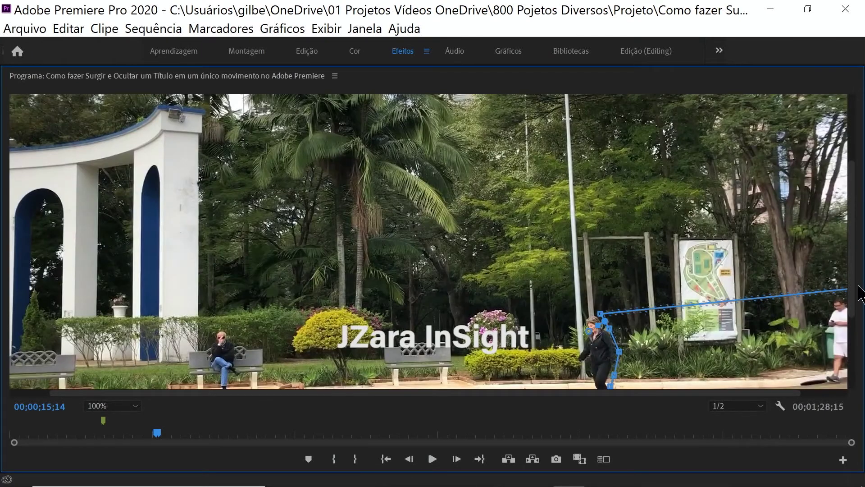
{"action": "mouse_move", "coordinate": [859, 286]}
{"action": "left_mouse_down"}
{"action": "mouse_move", "coordinate": [851, 304]}
{"action": "mouse_move", "coordinate": [856, 339]}
{"action": "left_mouse_up"}
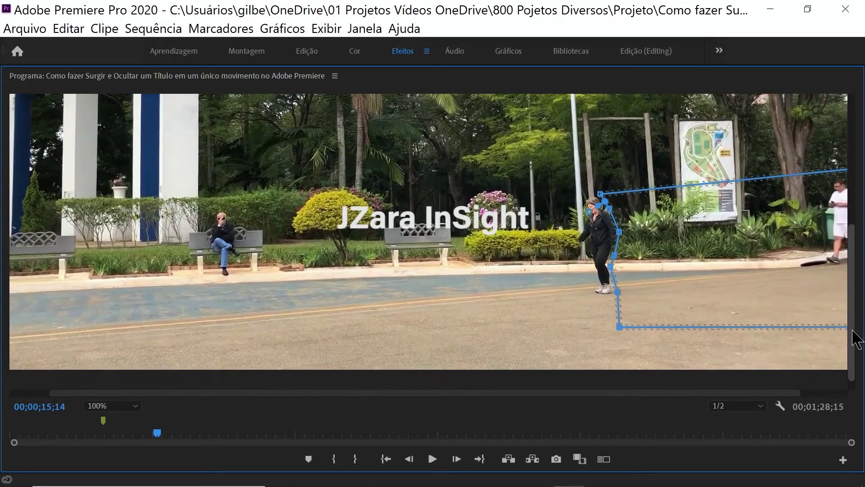
{"action": "left_click", "coordinate": [457, 459]}
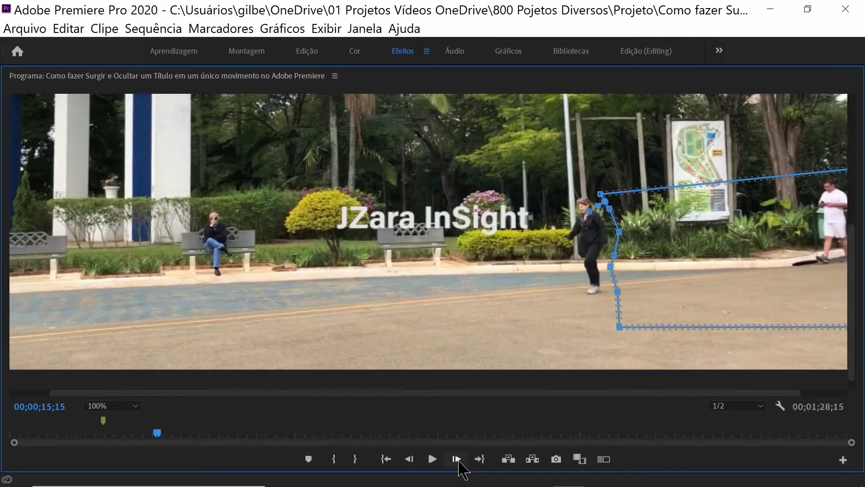
{"action": "left_click", "coordinate": [457, 460]}
{"action": "left_click_drag", "start_coordinate": [694, 276], "coordinate": [686, 274]}
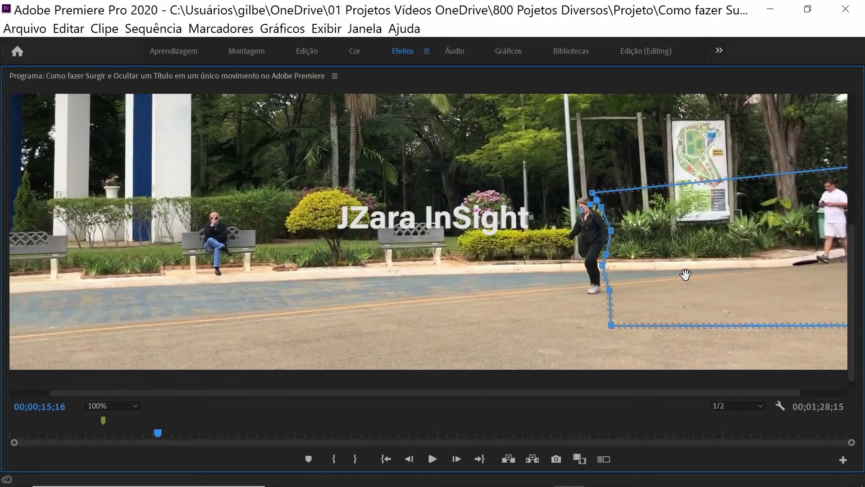
{"action": "left_click", "coordinate": [456, 459]}
{"action": "left_click", "coordinate": [456, 459]}
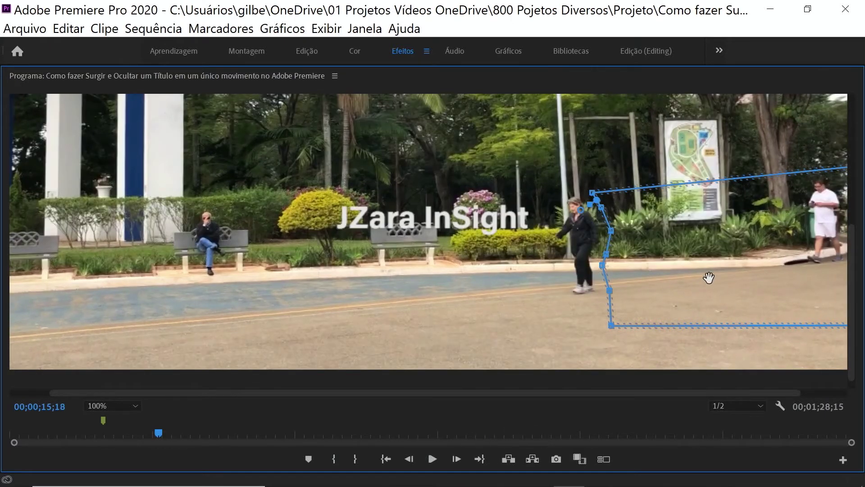
{"action": "left_click_drag", "start_coordinate": [709, 276], "coordinate": [699, 276]}
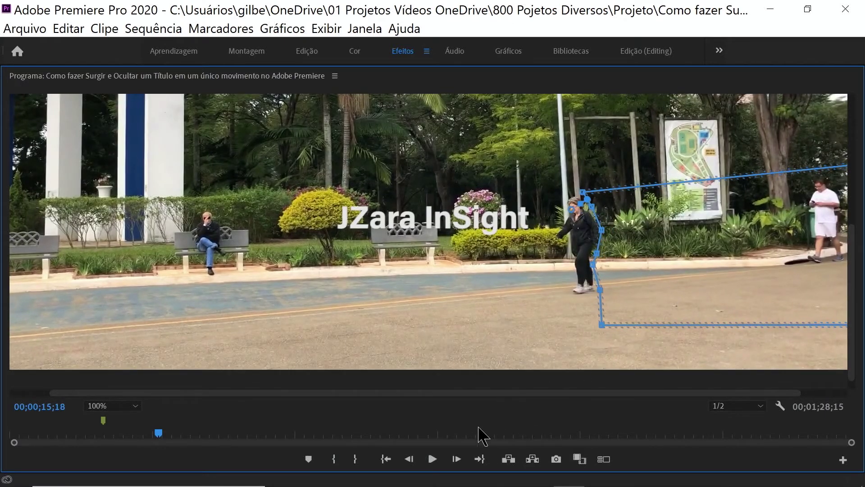
{"action": "left_click", "coordinate": [457, 459]}
{"action": "left_click", "coordinate": [457, 459]}
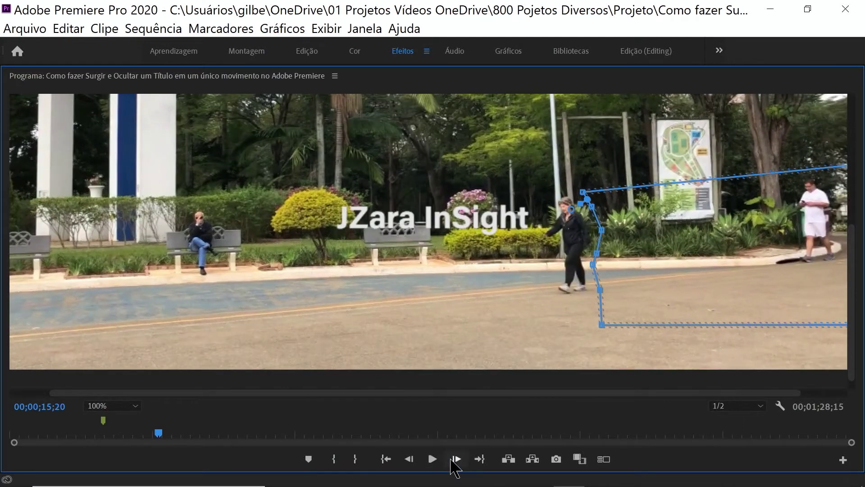
{"action": "left_click_drag", "start_coordinate": [704, 252], "coordinate": [692, 253]}
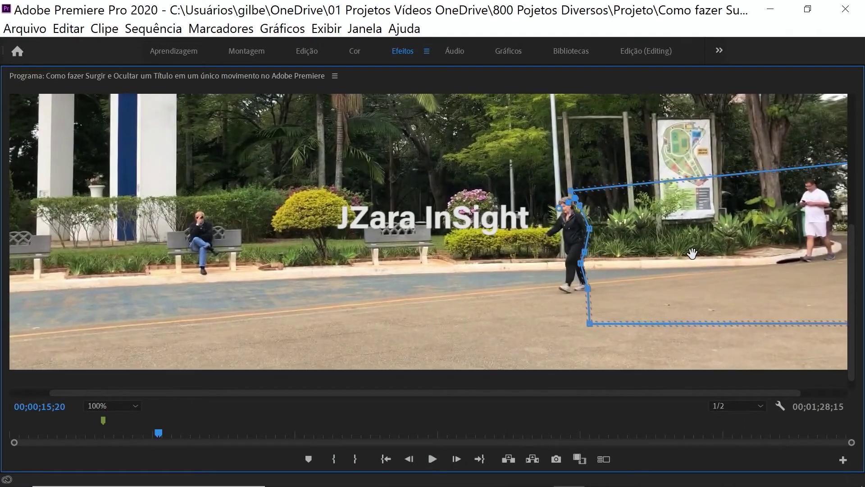
- Keep advancing frame by frame, nudging the mask left to stay on the woman
{"action": "left_click", "coordinate": [456, 459]}
{"action": "left_click", "coordinate": [456, 459]}
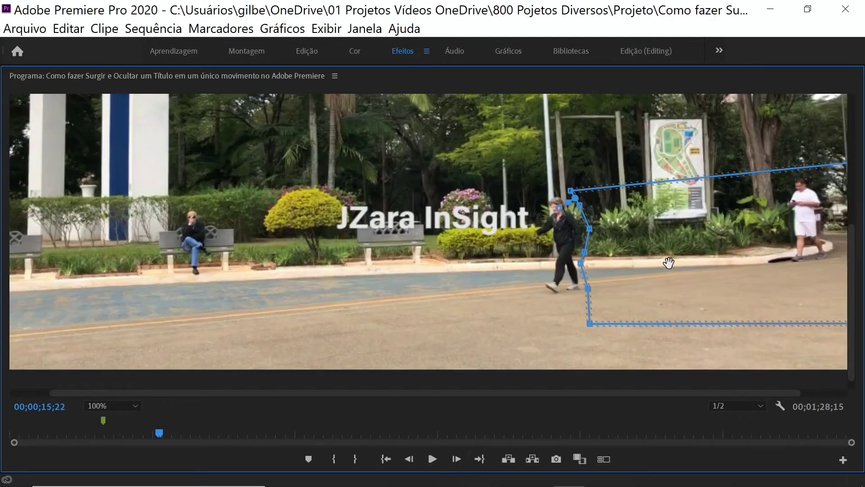
{"action": "left_click_drag", "start_coordinate": [668, 261], "coordinate": [661, 258]}
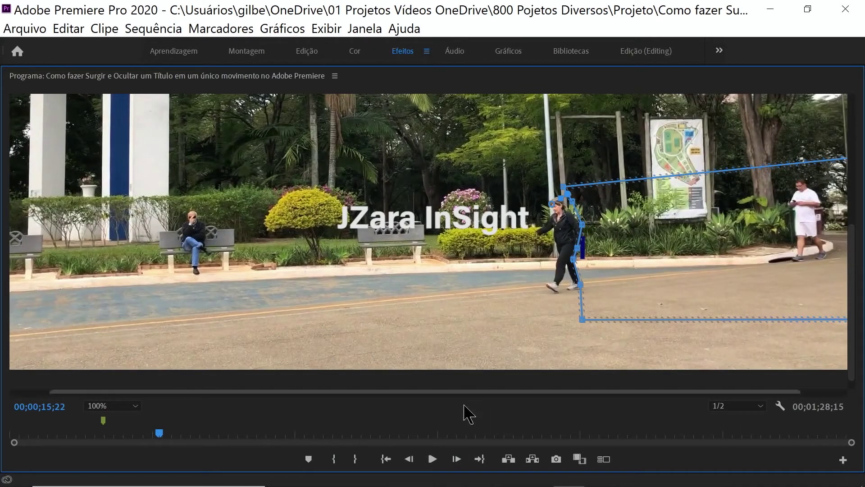
{"action": "left_click", "coordinate": [457, 459]}
{"action": "left_click", "coordinate": [457, 459]}
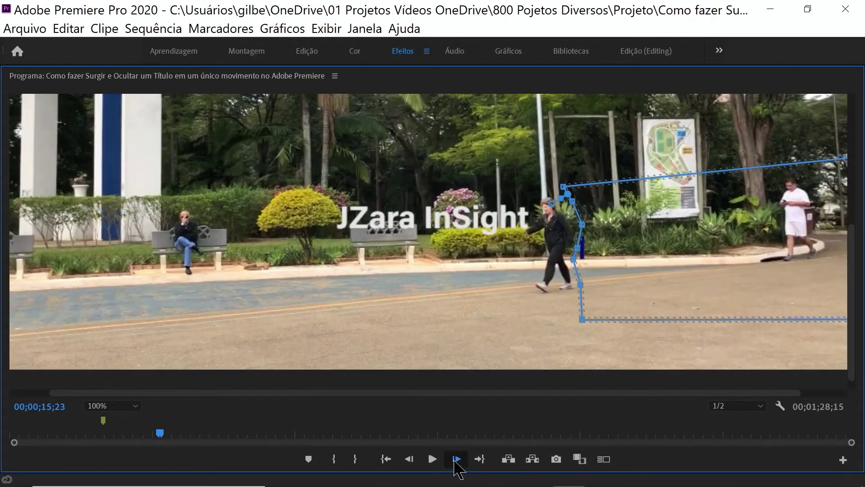
{"action": "left_click", "coordinate": [456, 459]}
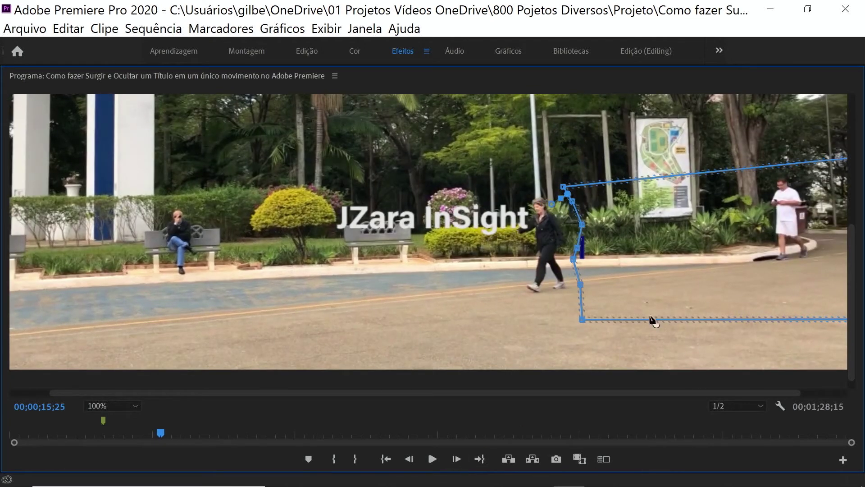
{"action": "left_click_drag", "start_coordinate": [682, 263], "coordinate": [667, 262]}
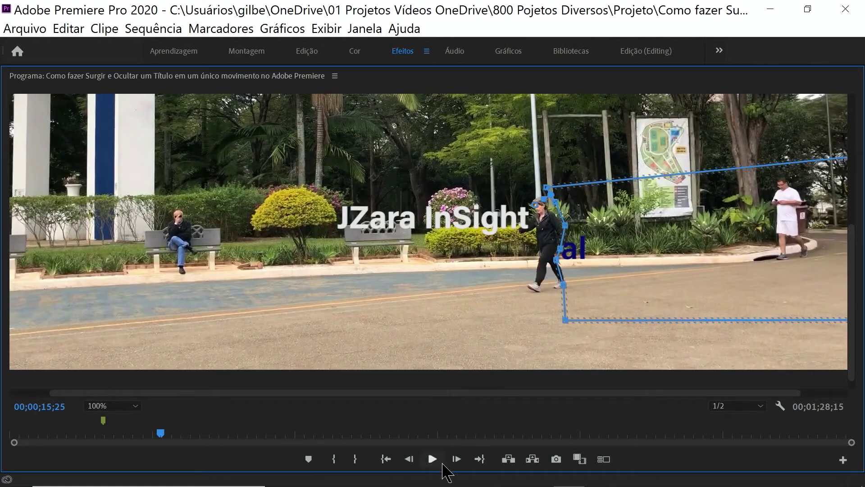
{"action": "left_click", "coordinate": [456, 459]}
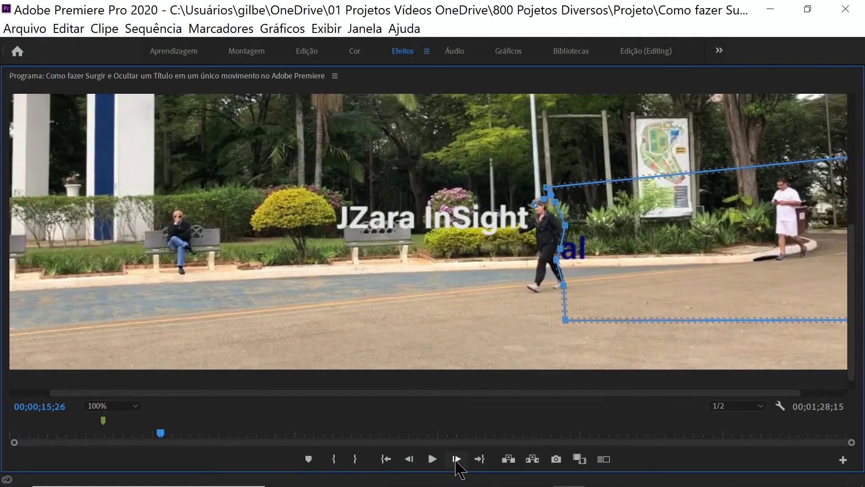
{"action": "left_click", "coordinate": [457, 459]}
{"action": "left_click_drag", "start_coordinate": [653, 295], "coordinate": [643, 295]}
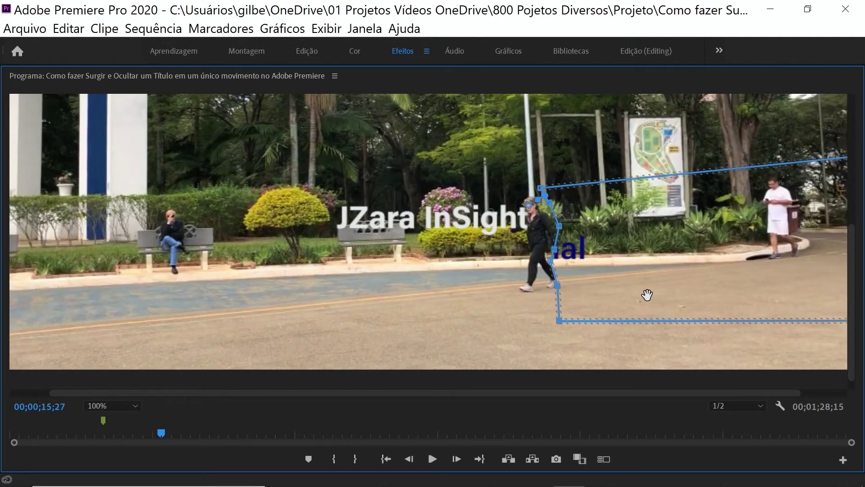
- Step past 00;00;16;02, back one frame, then restore the layout and play the preview
{"action": "left_click", "coordinate": [456, 459]}
{"action": "left_click", "coordinate": [457, 459]}
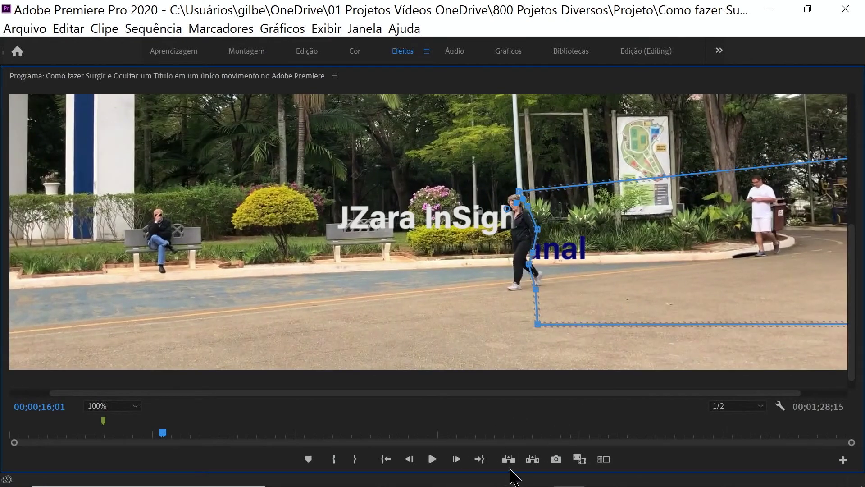
{"action": "left_click", "coordinate": [456, 459]}
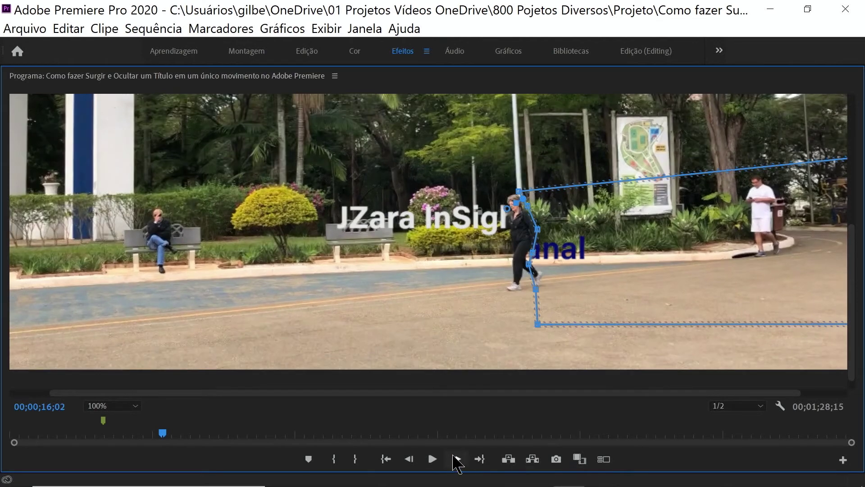
{"action": "key", "text": "Left"}
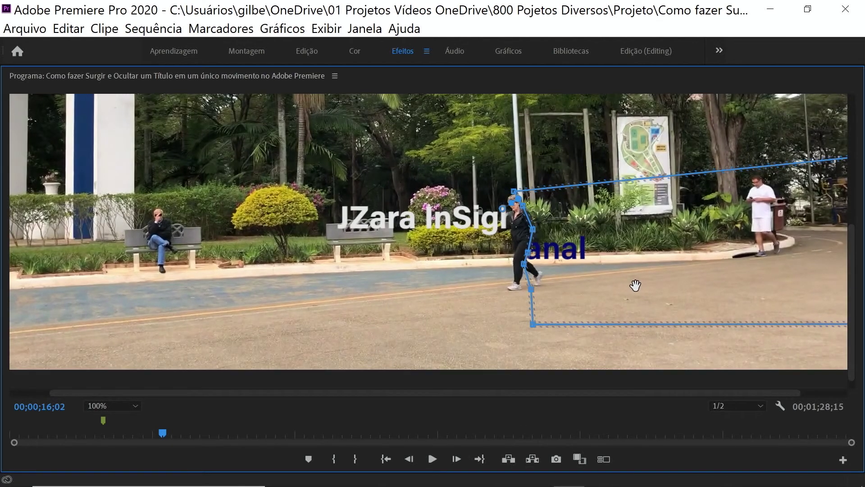
{"action": "key", "text": "grave"}
{"action": "left_click", "coordinate": [612, 377]}
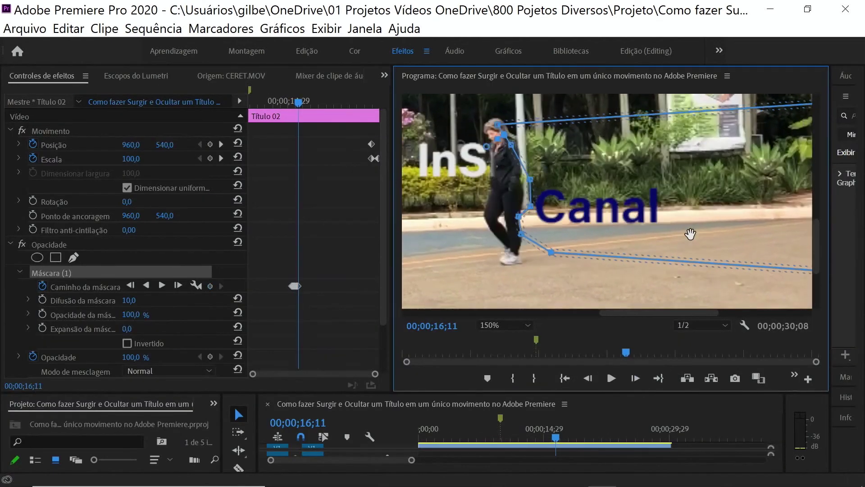
- Stop playback and step frame by frame through the second title's reveal behind the woman
{"action": "key", "text": "space"}
{"action": "key", "text": "Right"}
{"action": "key", "text": "Right"}
{"action": "key", "text": "Right"}
{"action": "key", "text": "Right"}
{"action": "key", "text": "Right"}
{"action": "key", "text": "Right"}
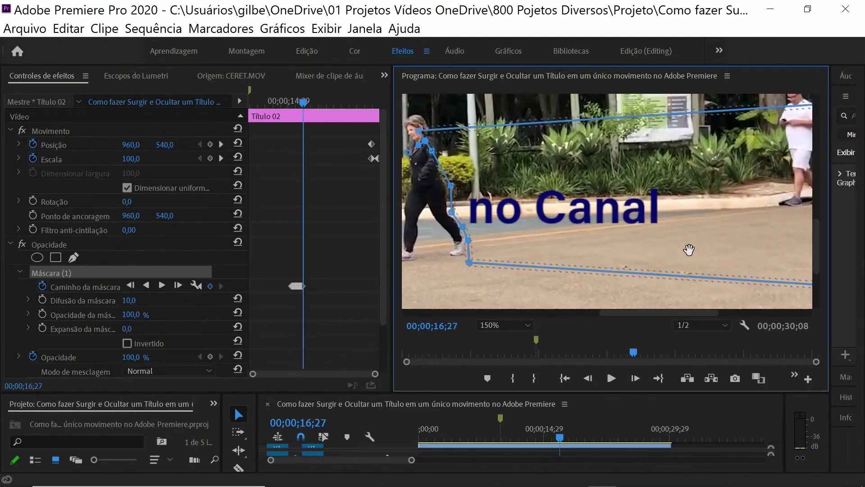
{"action": "key", "text": "Right"}
{"action": "key", "text": "Right"}
{"action": "key", "text": "Right"}
{"action": "key", "text": "Right"}
{"action": "key", "text": "Right"}
{"action": "key", "text": "Right"}
{"action": "key", "text": "Right"}
{"action": "key", "text": "Right"}
{"action": "key", "text": "Right"}
{"action": "key", "text": "Right"}
{"action": "key", "text": "Right"}
{"action": "key", "text": "Right"}
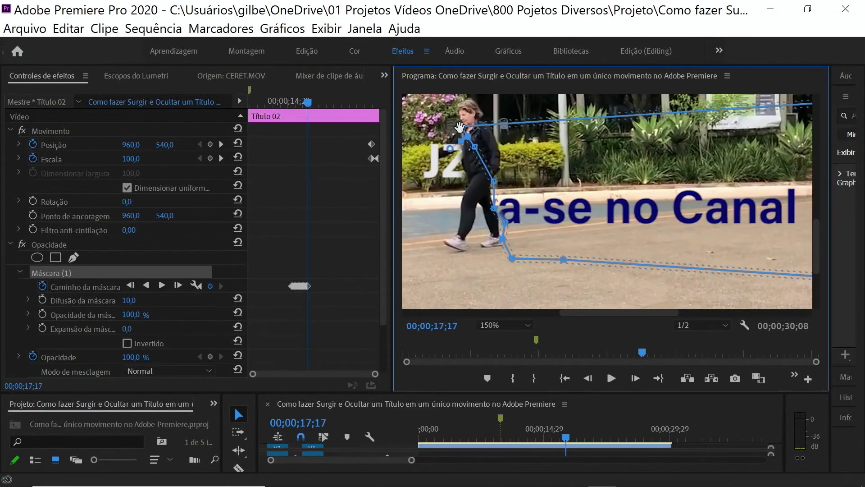
{"action": "key", "text": "Right"}
{"action": "key", "text": "Right"}
{"action": "key", "text": "Right"}
{"action": "key", "text": "Right"}
{"action": "key", "text": "Right"}
{"action": "key", "text": "Right"}
{"action": "key", "text": "Right"}
{"action": "key", "text": "Right"}
{"action": "key", "text": "Right"}
{"action": "key", "text": "Right"}
{"action": "key", "text": "Right"}
{"action": "key", "text": "Right"}
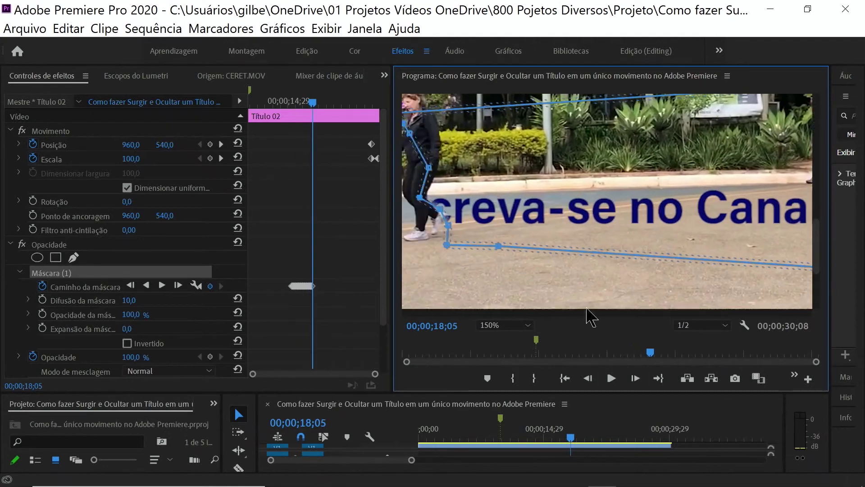
{"action": "key", "text": "Right"}
{"action": "key", "text": "Right"}
{"action": "key", "text": "Right"}
{"action": "key", "text": "Right"}
{"action": "key", "text": "Right"}
{"action": "key", "text": "Right"}
{"action": "key", "text": "Right"}
{"action": "key", "text": "Right"}
{"action": "key", "text": "Right"}
{"action": "key", "text": "Right"}
{"action": "key", "text": "Right"}
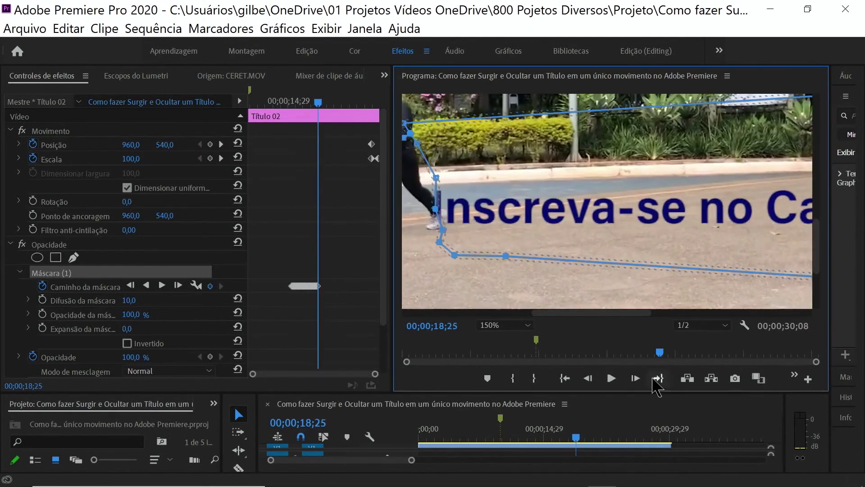
{"action": "left_click", "coordinate": [525, 325]}
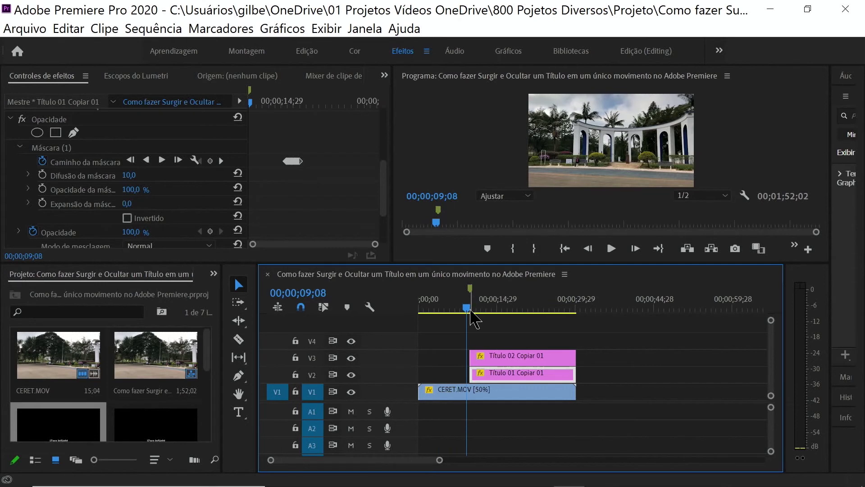
- Show Máscara (1) of the Título 02 Copiar 01 clip on V3, then rewind to 00;00;07;02
{"action": "mouse_move", "coordinate": [468, 318]}
{"action": "left_mouse_down"}
{"action": "mouse_move", "coordinate": [484, 322]}
{"action": "mouse_move", "coordinate": [469, 322]}
{"action": "left_mouse_up"}
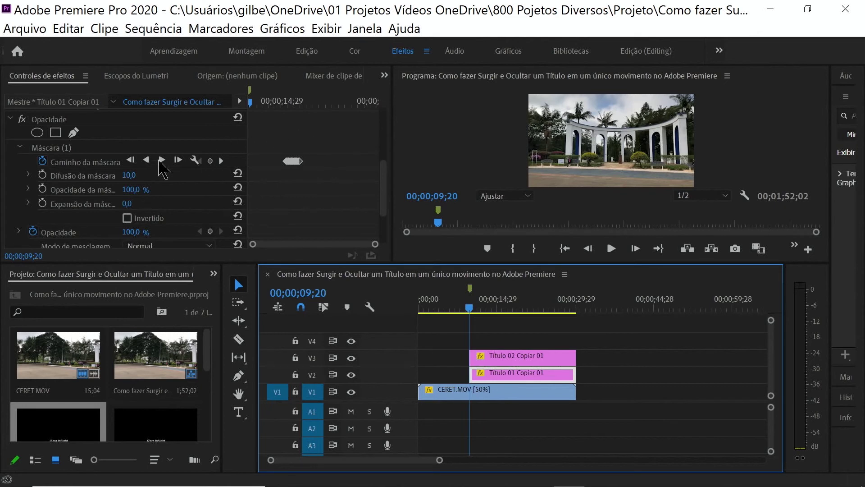
{"action": "left_click", "coordinate": [527, 360]}
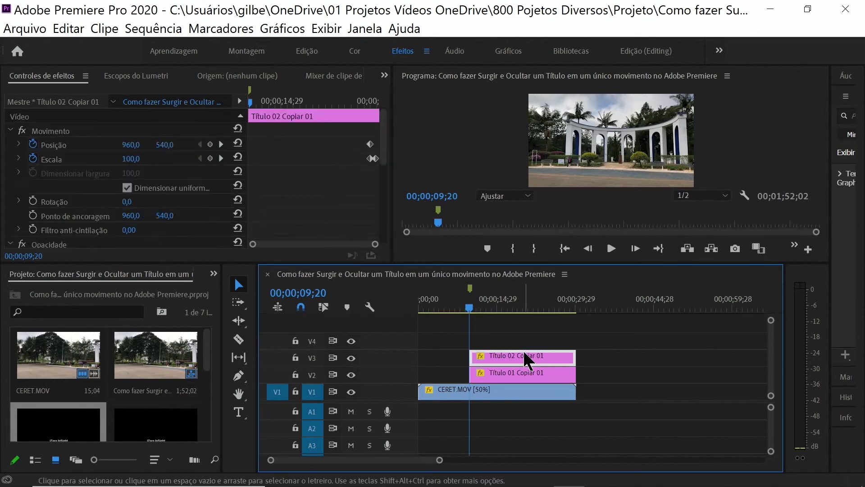
{"action": "left_click", "coordinate": [387, 158]}
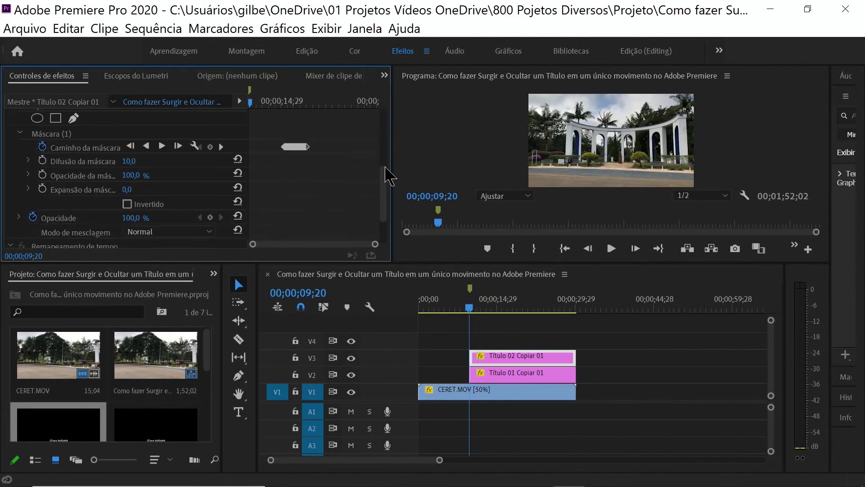
{"action": "mouse_move", "coordinate": [470, 307]}
{"action": "left_mouse_down"}
{"action": "mouse_move", "coordinate": [449, 308]}
{"action": "mouse_move", "coordinate": [457, 309]}
{"action": "left_mouse_up"}
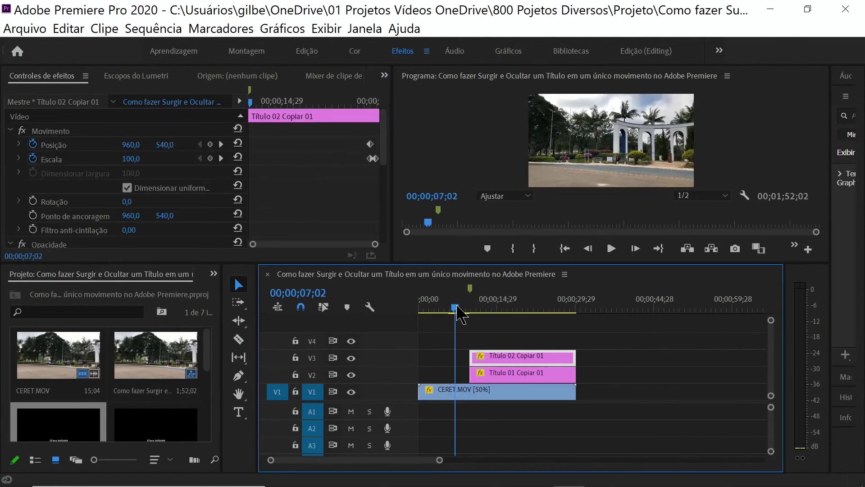